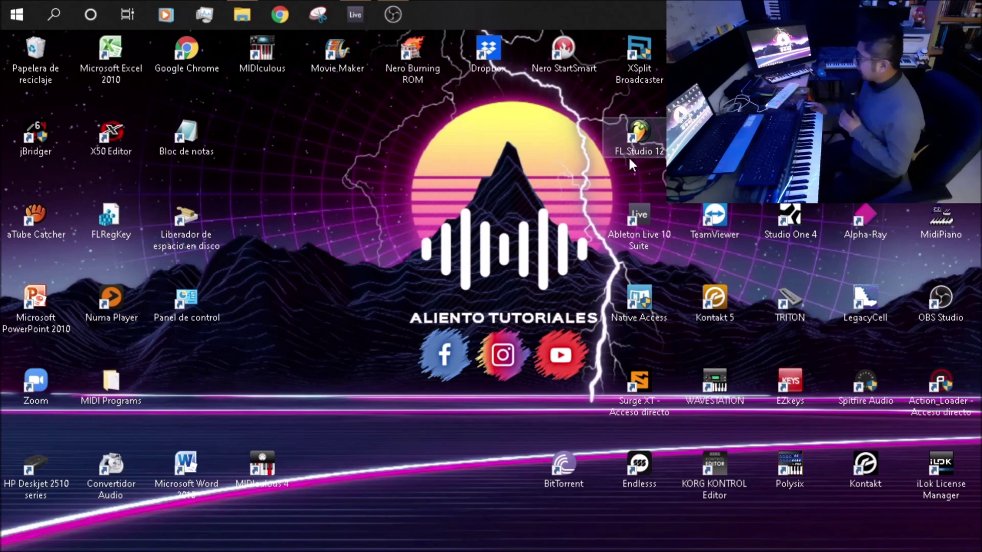
Step: Switch to Ableton Live and delete the two audio tracks, keeping only the two MIDI tracks
left_click(355, 15)
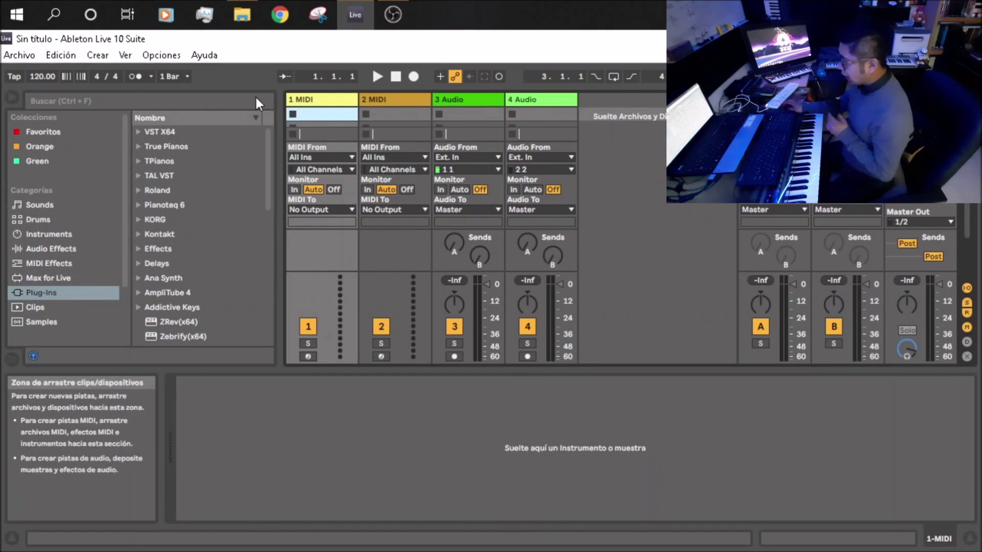
left_click(457, 100)
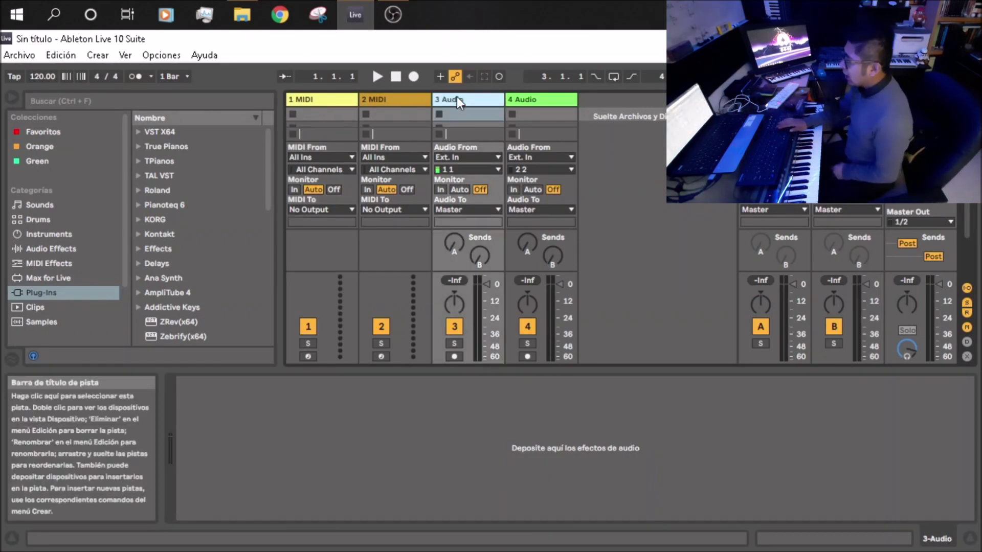
key("Delete")
key("Delete")
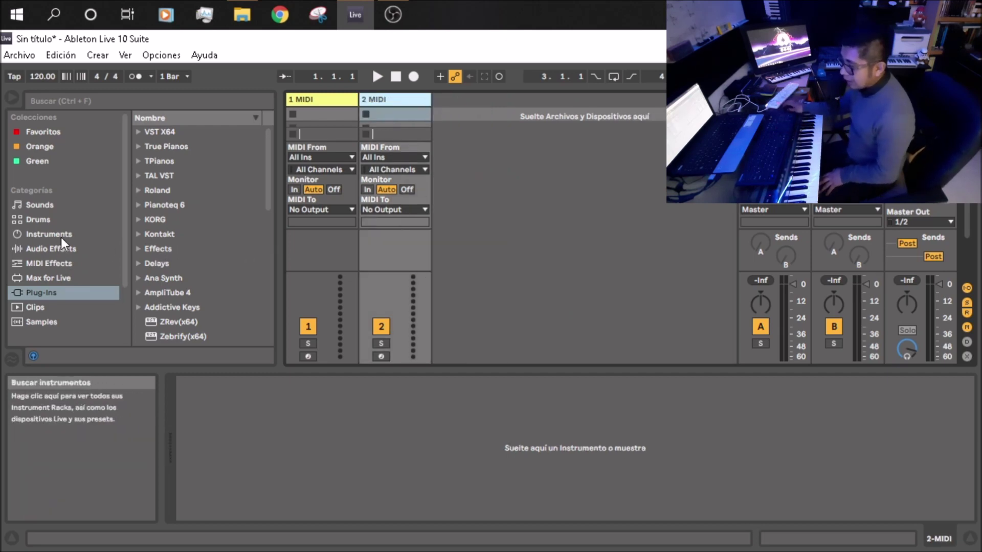
Step: Load an empty Drum Rack on the first MIDI track and show its pad range from G#-1 to B0
left_click(65, 262)
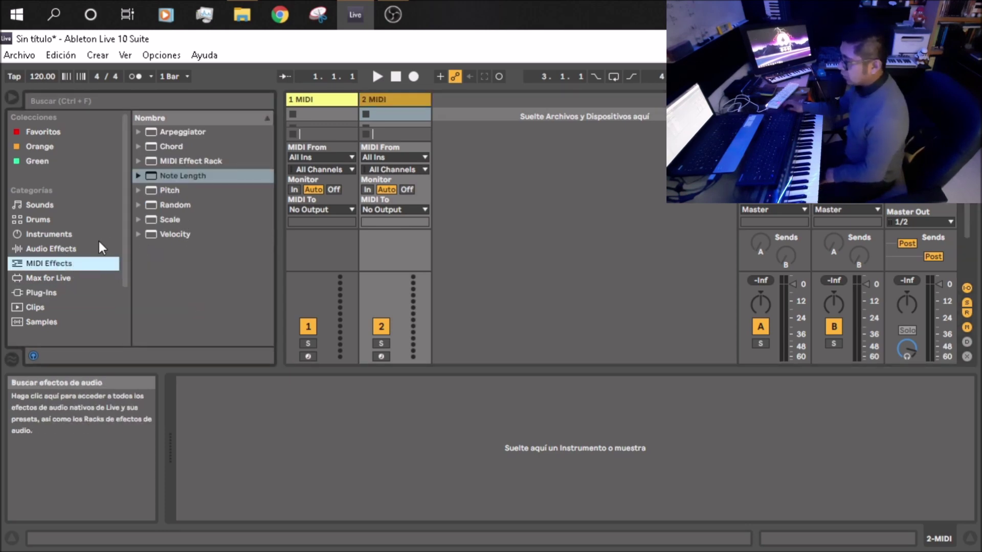
left_click(50, 223)
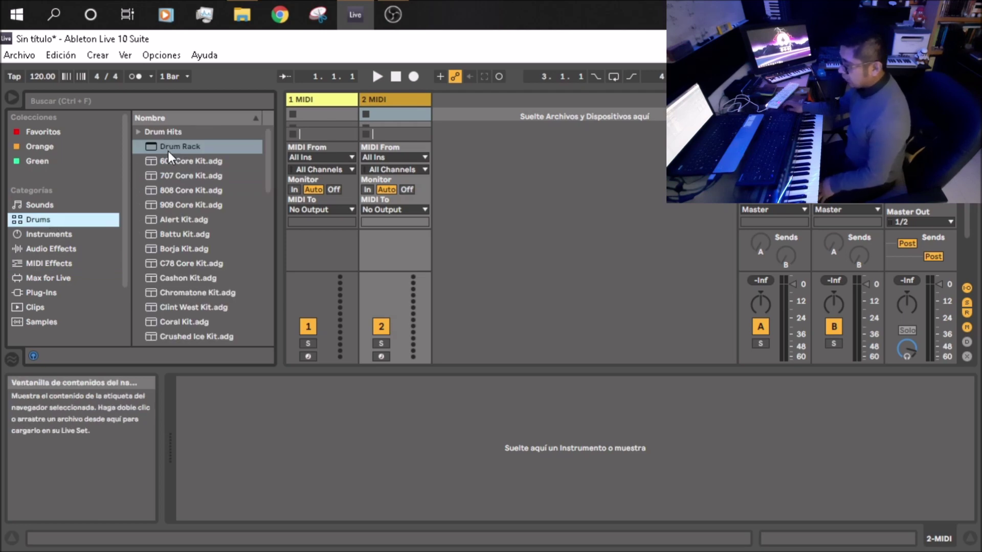
left_click_drag(164, 147, 327, 241)
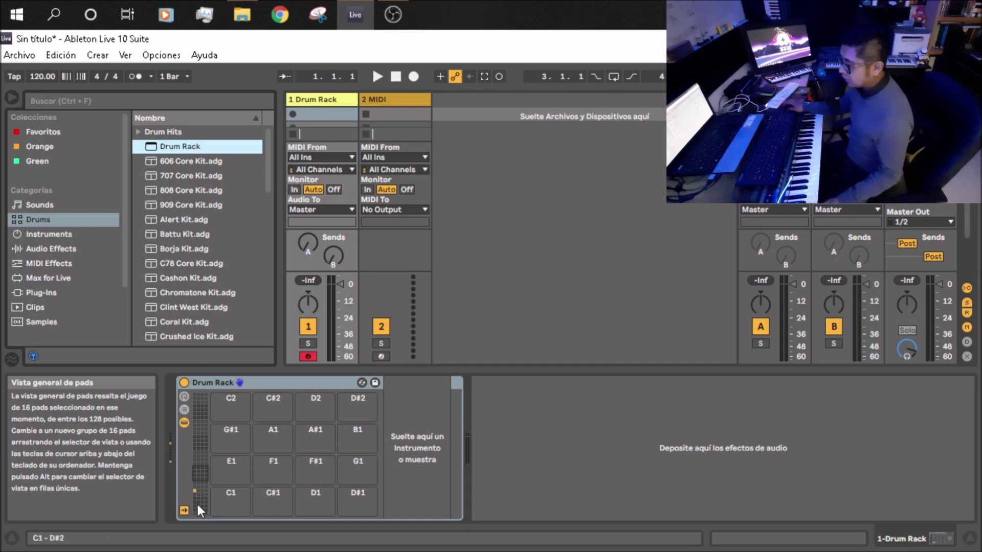
left_click(201, 487)
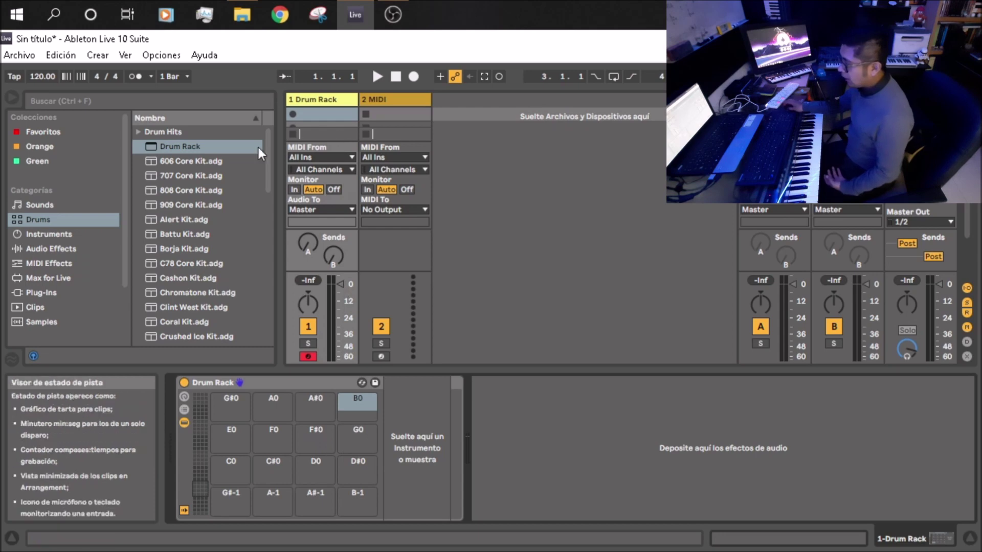
Step: Switch to File Explorer and open the M Pads 1 folder at its MP3 files
left_click(256, 13)
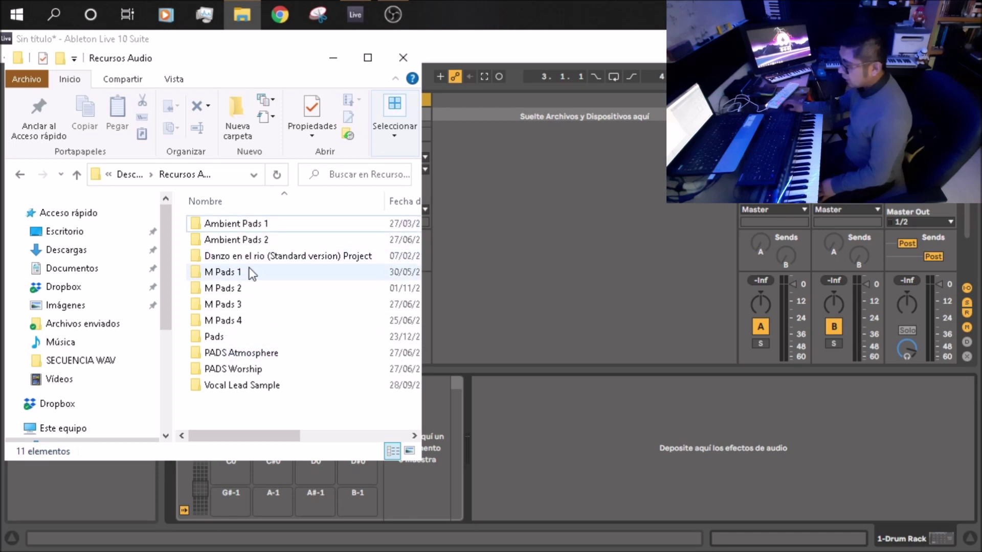
left_click_drag(174, 228, 149, 226)
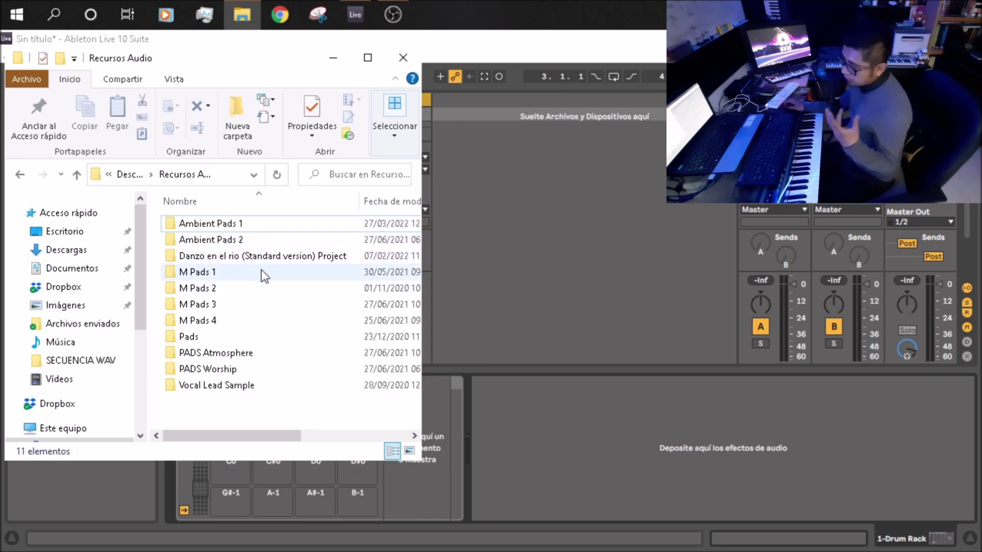
mouse_move(262, 271)
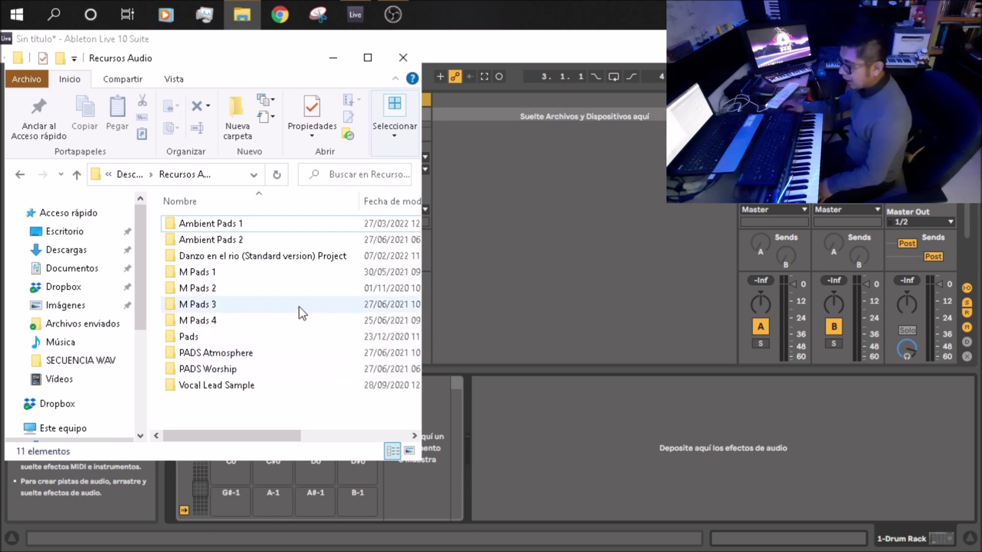
left_click(216, 277)
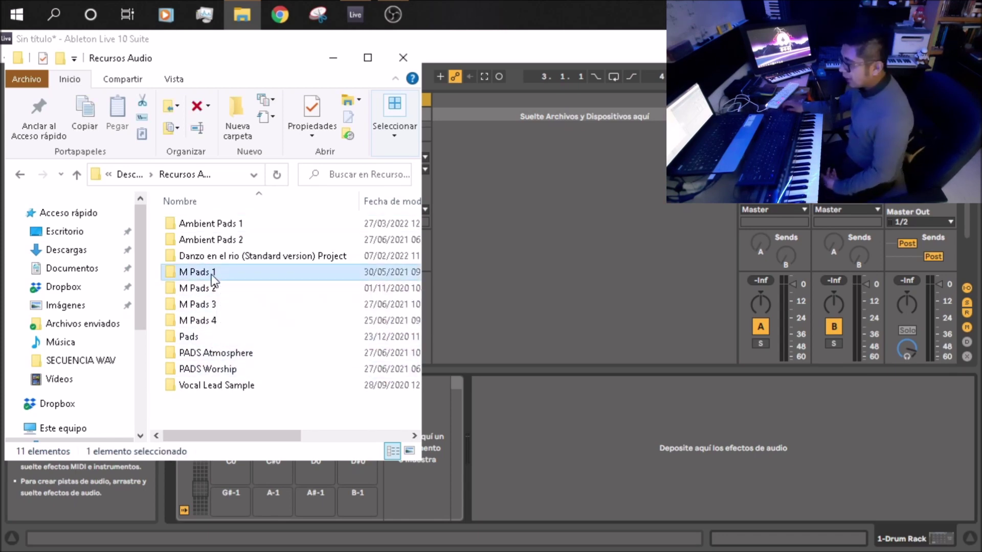
double_click(213, 272)
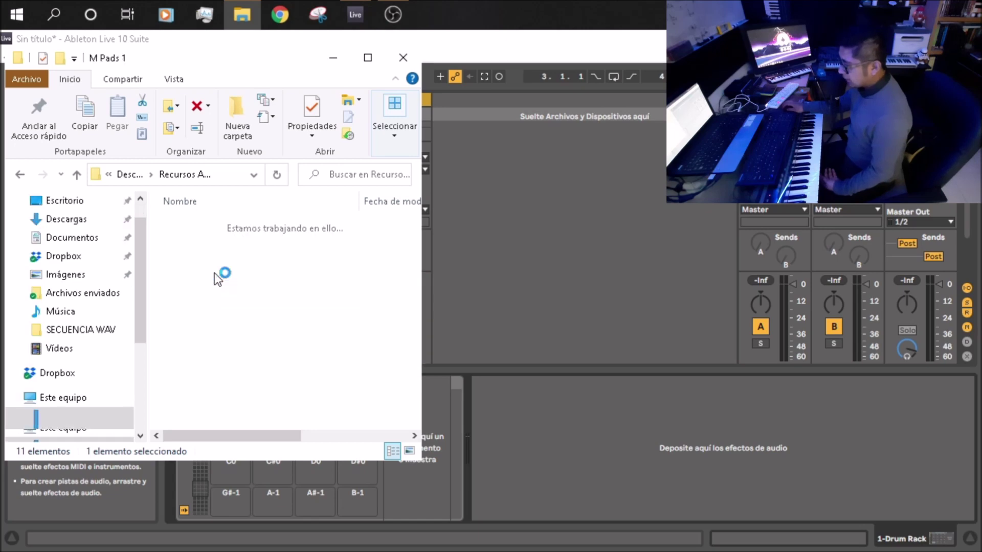
scroll(240, 292, "down", 5)
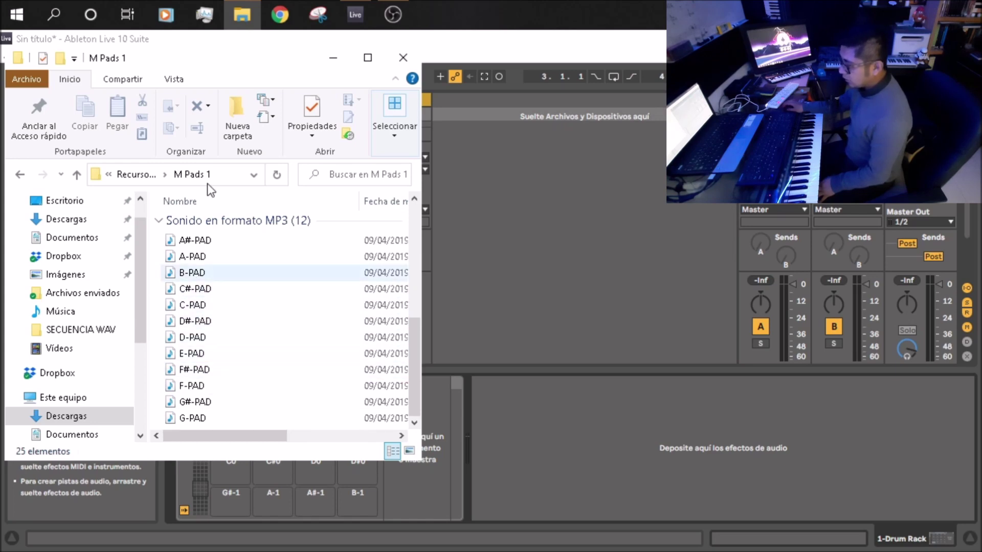
Step: Move and narrow the M Pads 1 folder window so the Drum Rack pads are uncovered
left_click_drag(182, 59, 533, 95)
left_click_drag(772, 243, 673, 241)
left_click_drag(463, 94, 532, 103)
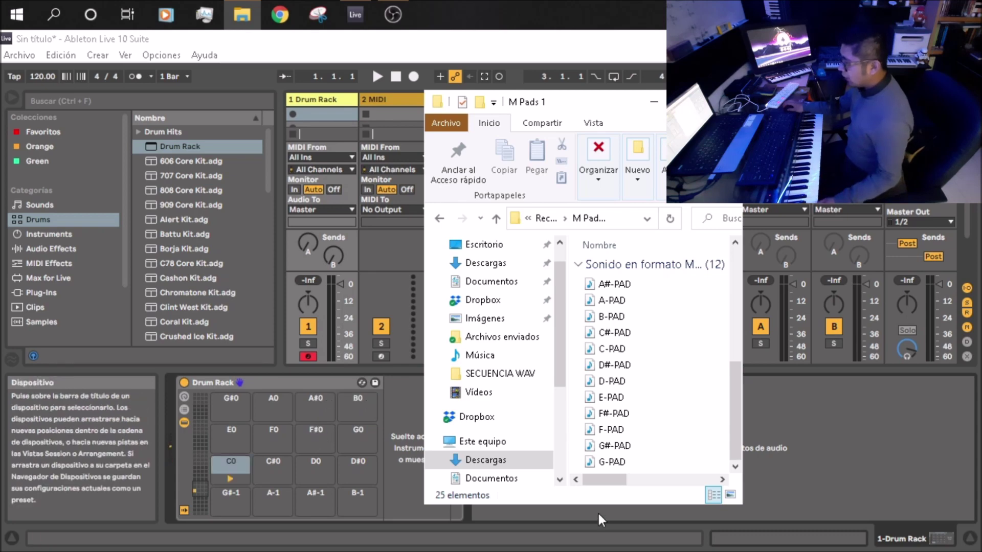
Step: Load C-PAD, C#-PAD, D-PAD and D#-PAD onto the Drum Rack pads C0, C#0, D0 and D#0
left_click_drag(623, 354, 234, 460)
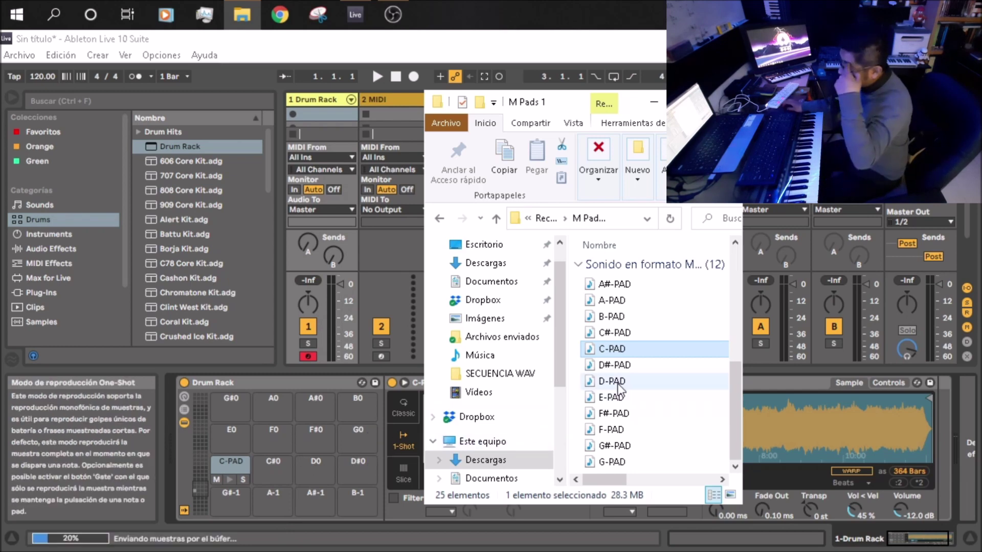
left_click(615, 334)
left_click_drag(608, 338, 278, 465)
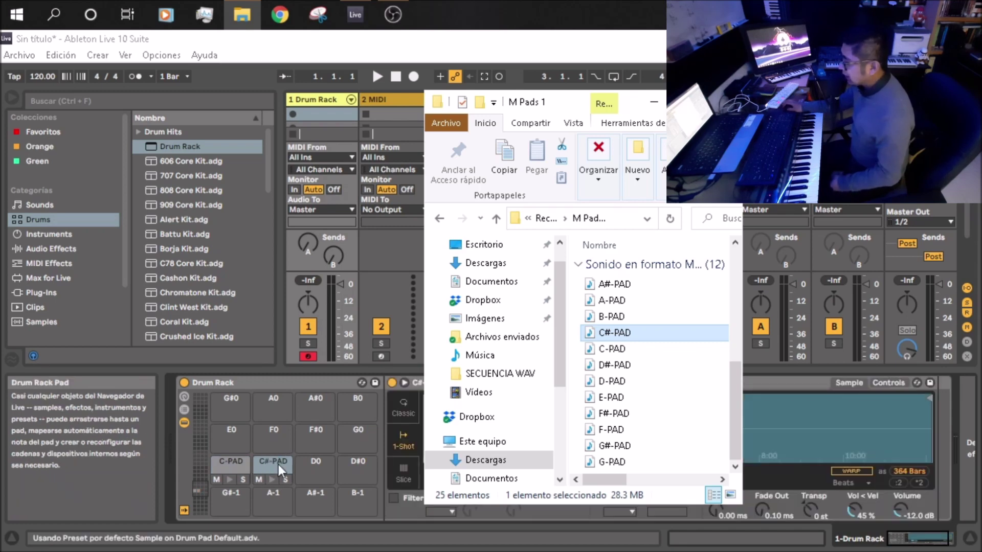
left_click(616, 386)
left_click_drag(621, 390, 315, 472)
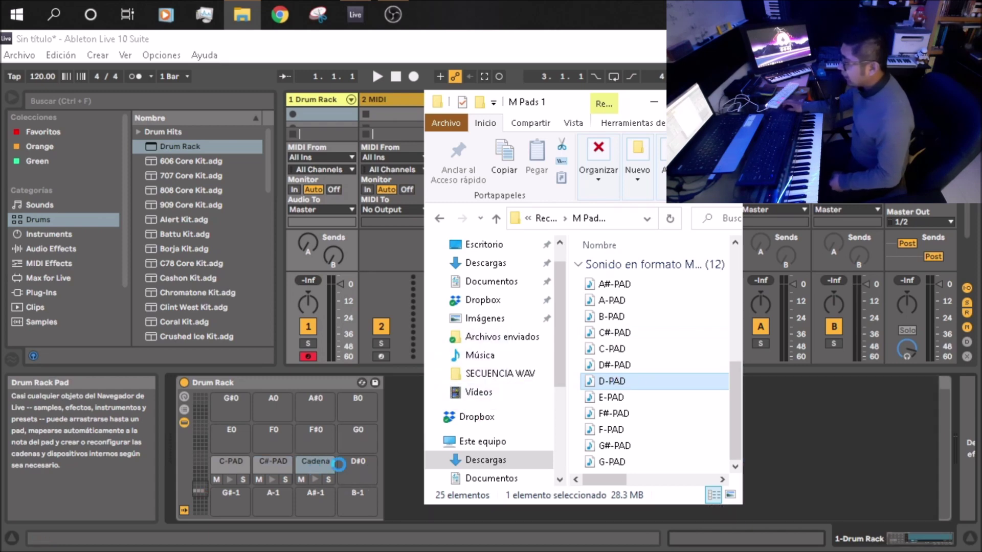
left_click_drag(613, 367, 360, 470)
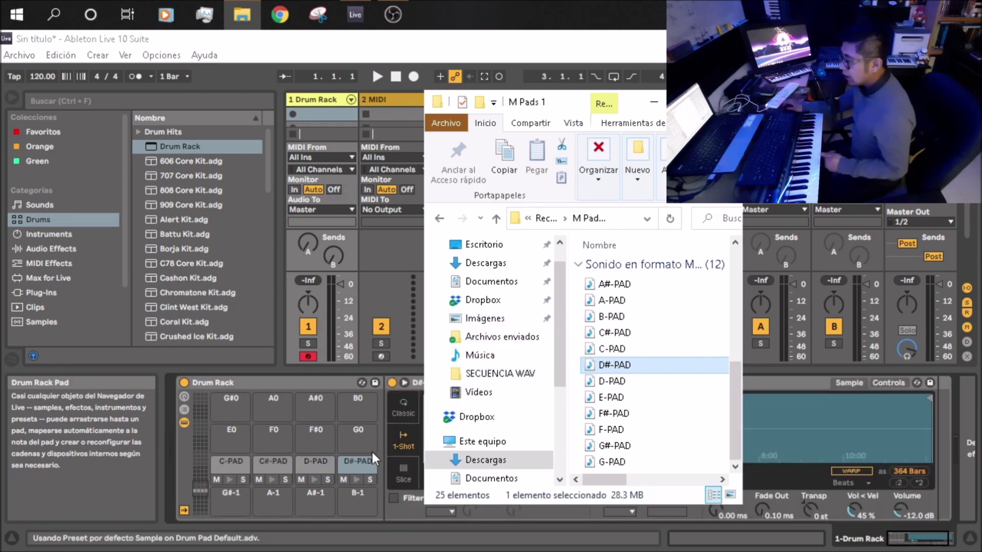
Step: Load E-PAD, F-PAD, F#-PAD and G-PAD onto the pads E0, F0, F#0 and G0, and minimize the folder window
left_click(613, 397)
left_click_drag(612, 398, 286, 433)
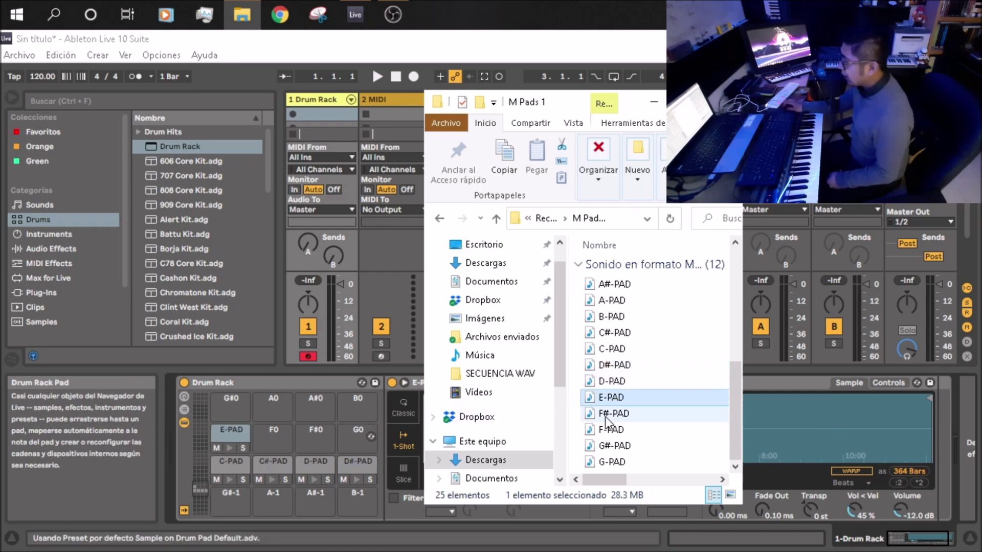
left_click(611, 430)
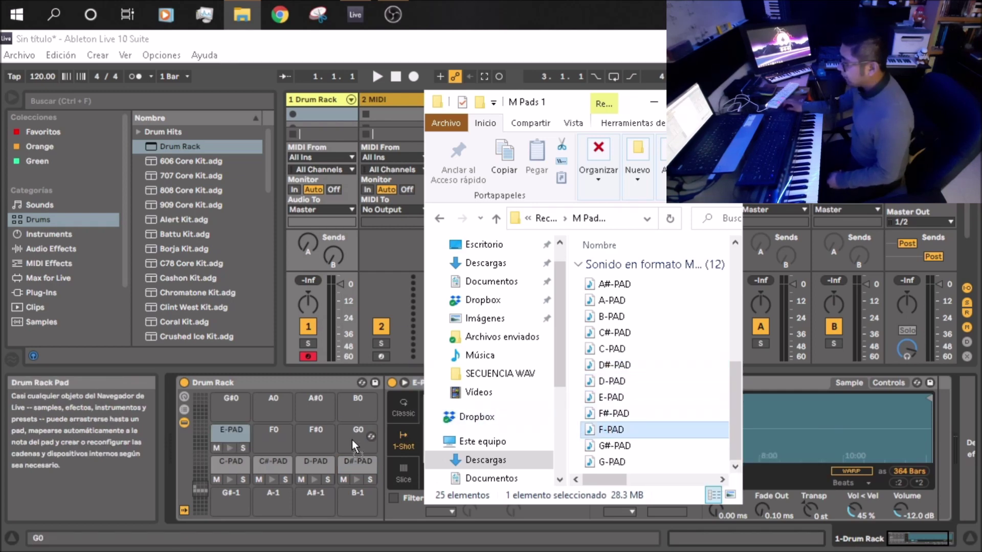
left_click_drag(365, 443, 282, 447)
left_click(613, 413)
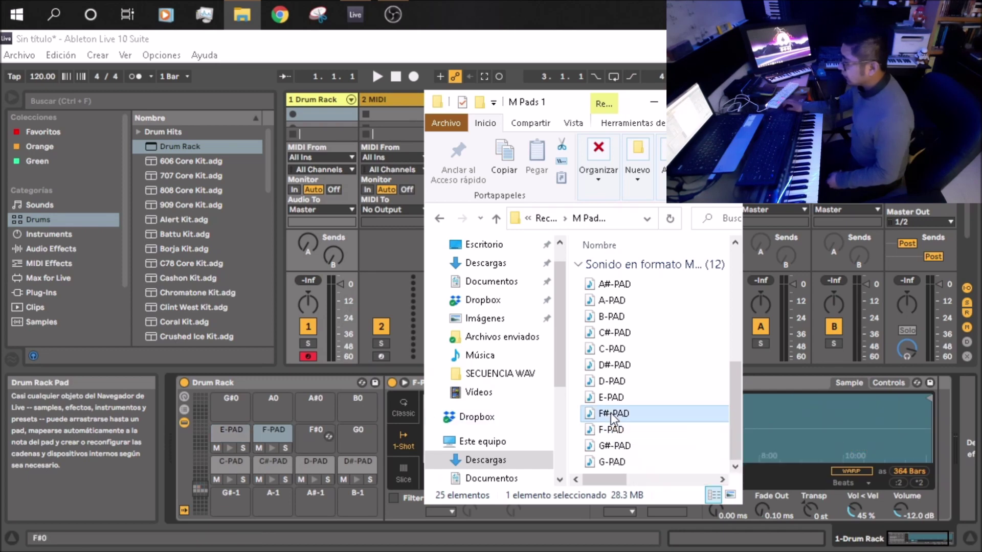
left_click_drag(317, 426, 315, 431)
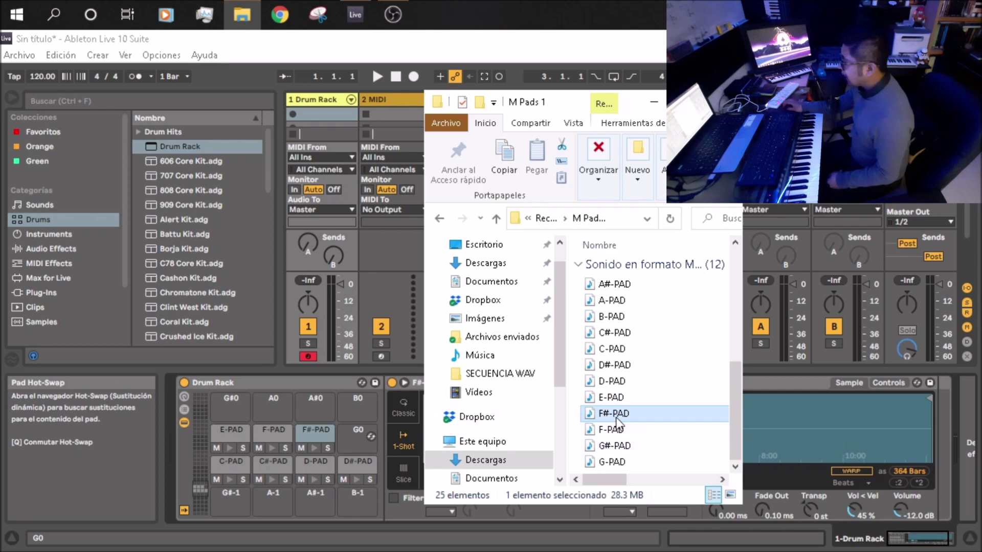
left_click(607, 464)
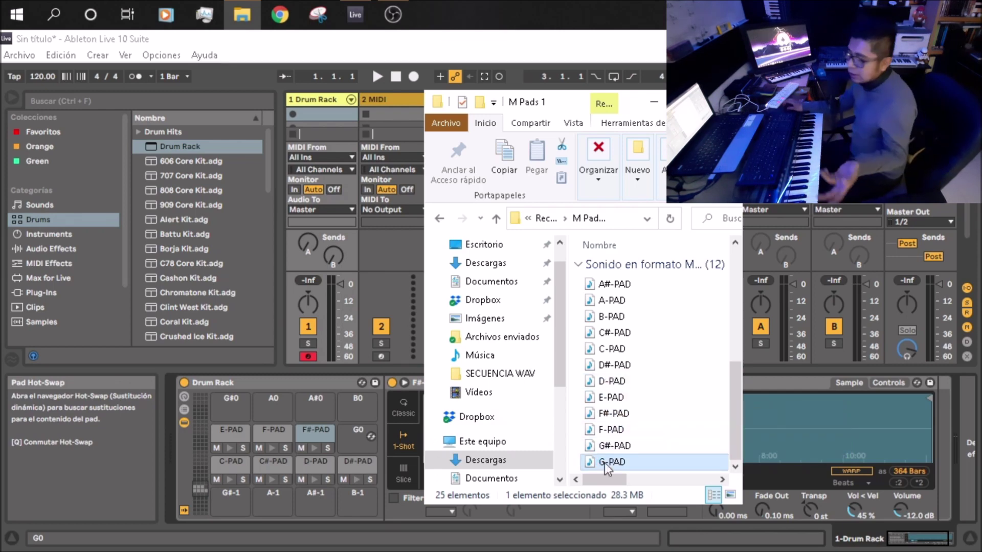
left_click_drag(604, 462, 358, 430)
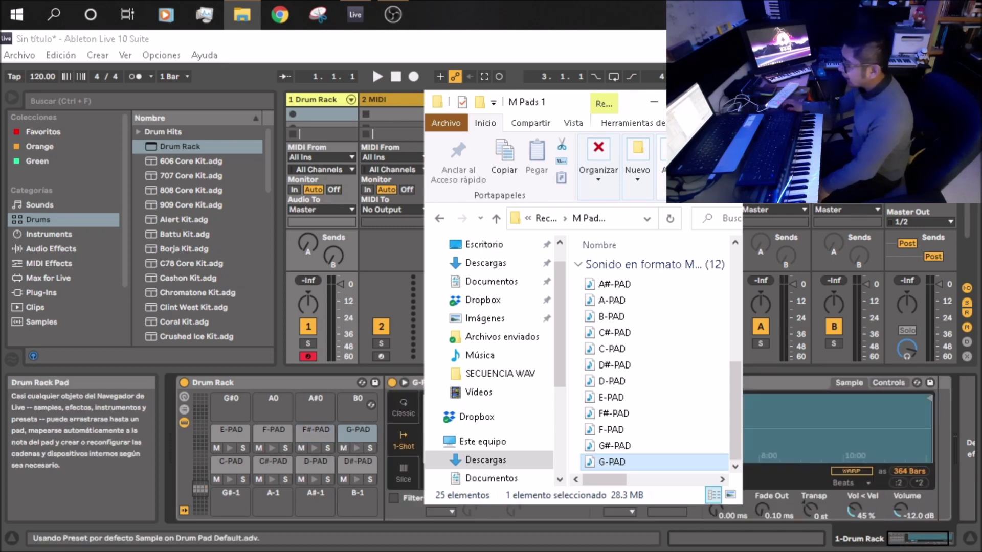
left_click(647, 103)
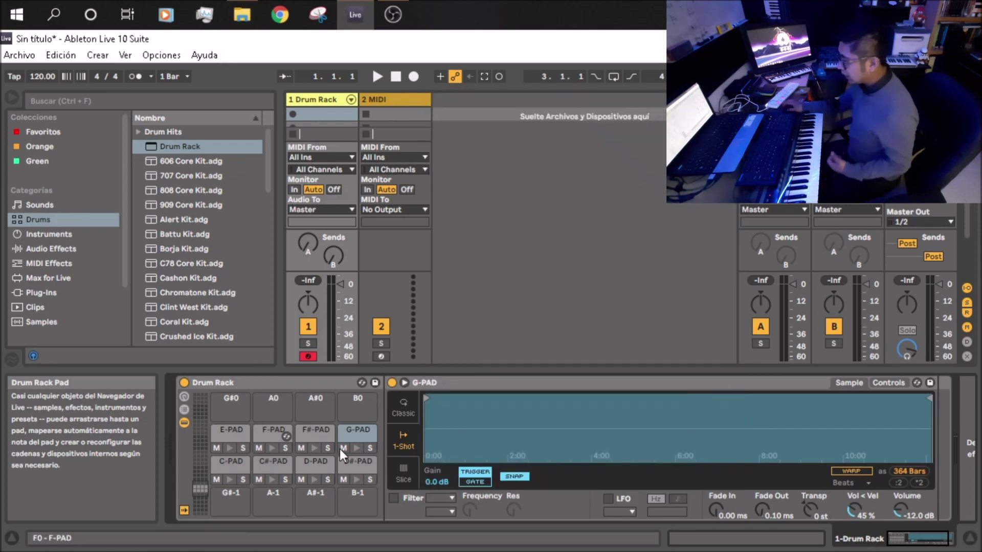
Step: Switch the C-PAD sample on pad C0 to Classic playback mode with a 60 s release, leaving looping off
left_click(230, 461)
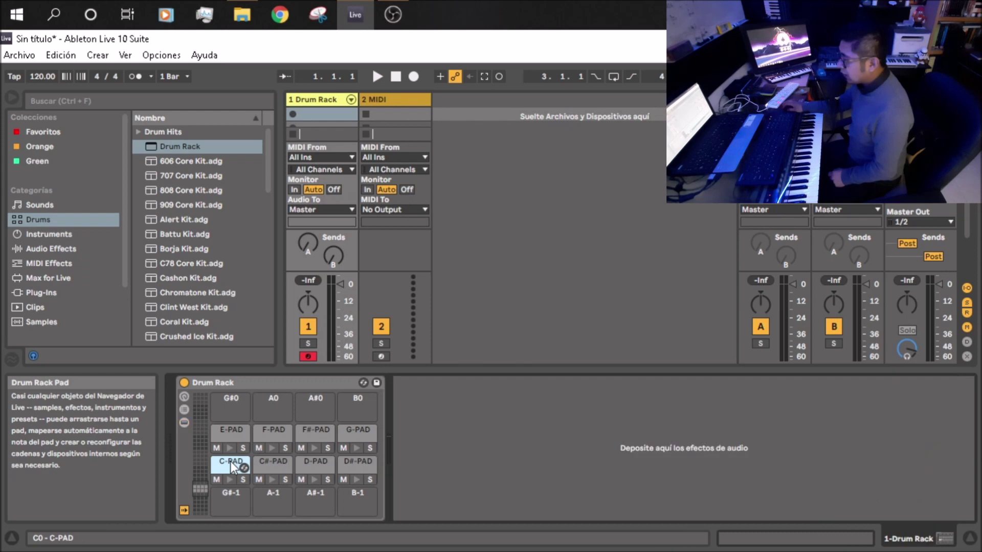
left_click(229, 461)
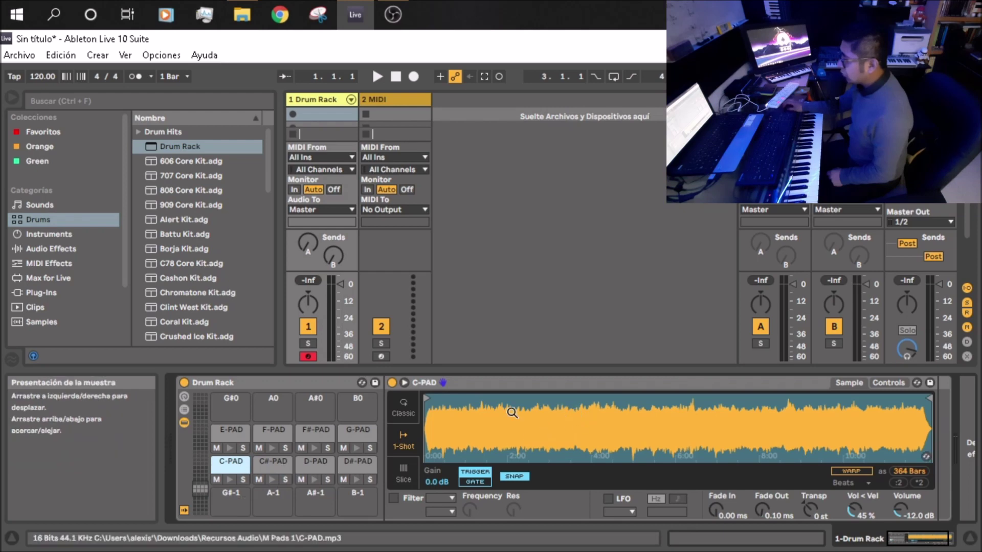
left_click(404, 414)
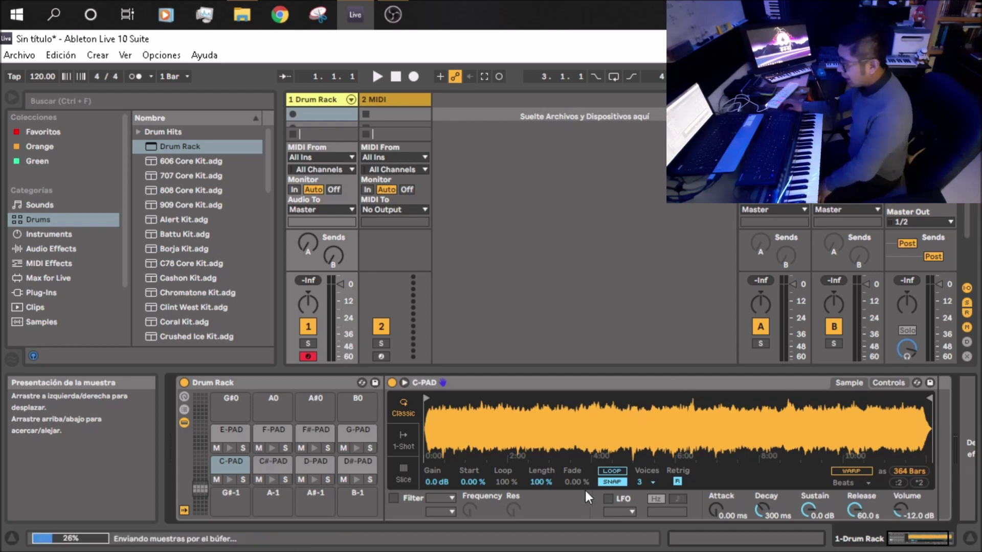
left_click(613, 472)
left_click(613, 471)
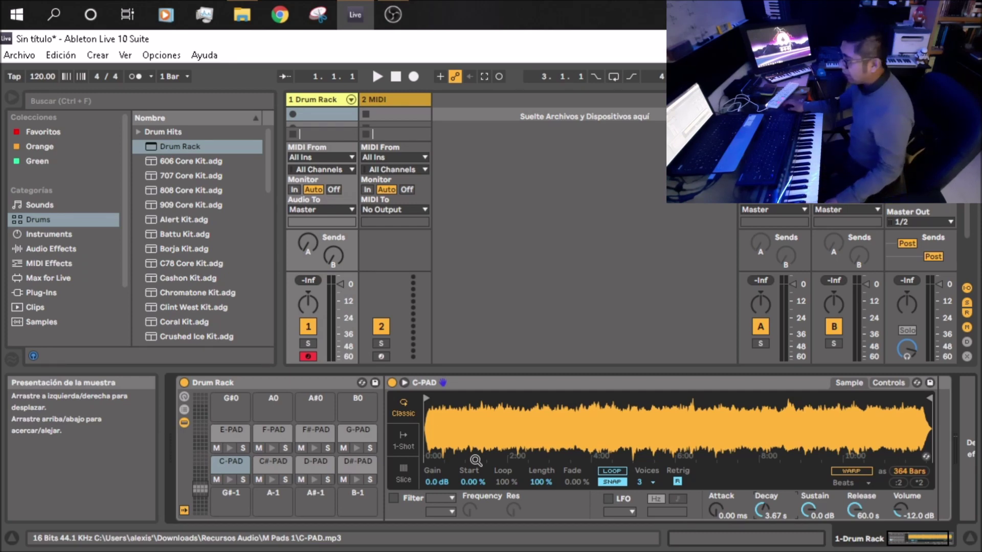
Step: Move the C-PAD sample's start marker to about 1 second, where its sound begins
left_click_drag(476, 460, 496, 499)
left_click_drag(740, 404, 892, 404)
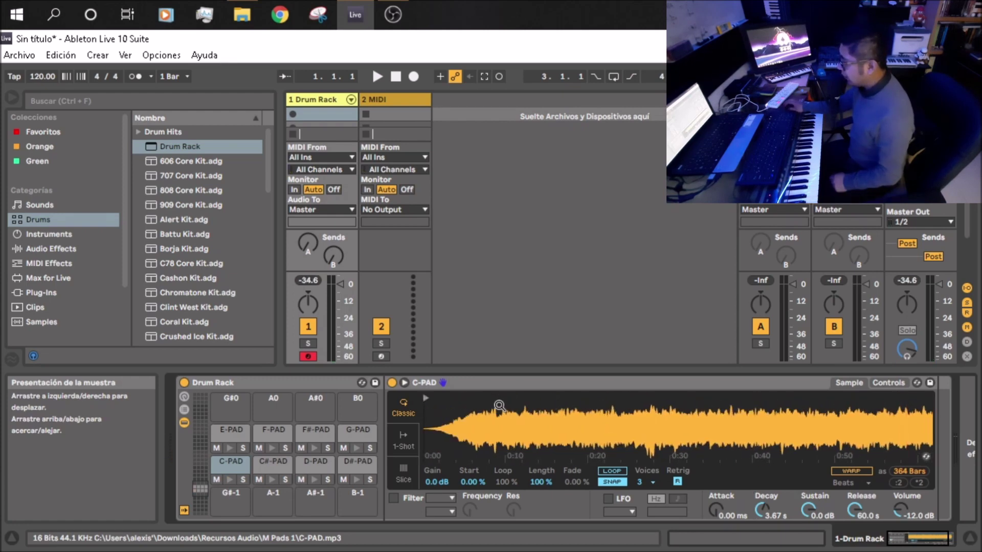
mouse_move(422, 407)
left_mouse_down()
mouse_move(422, 425)
mouse_move(422, 407)
left_mouse_up()
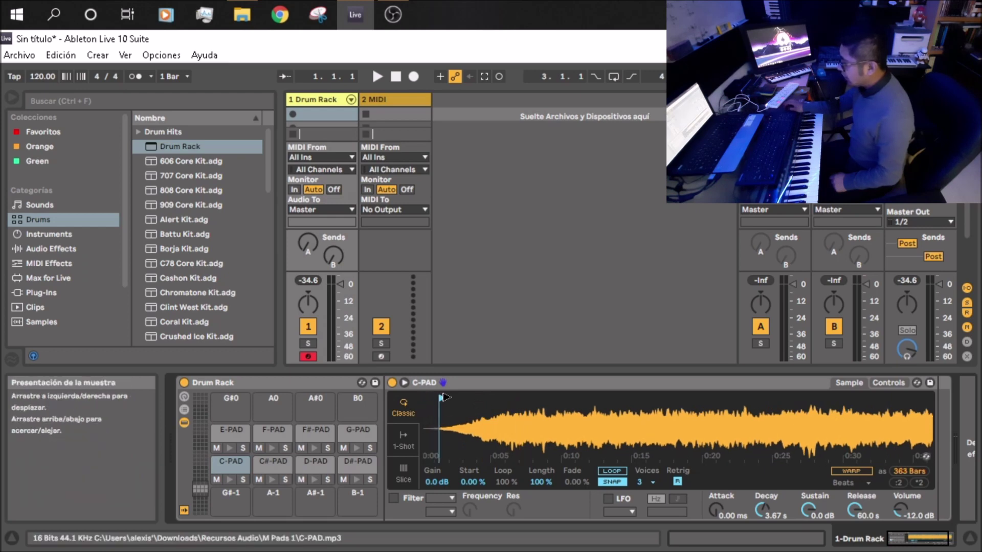
left_click_drag(445, 397, 449, 396)
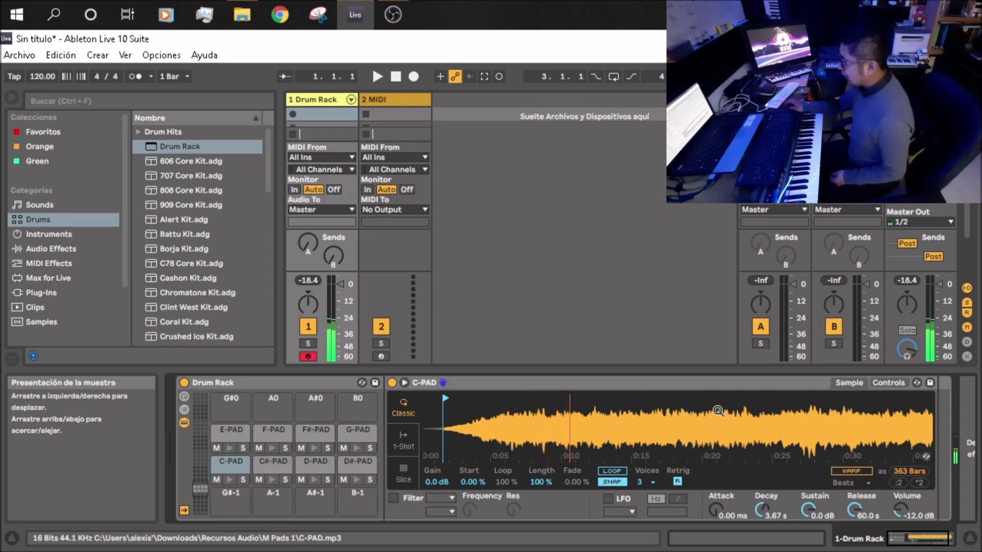
left_click_drag(460, 424, 460, 353)
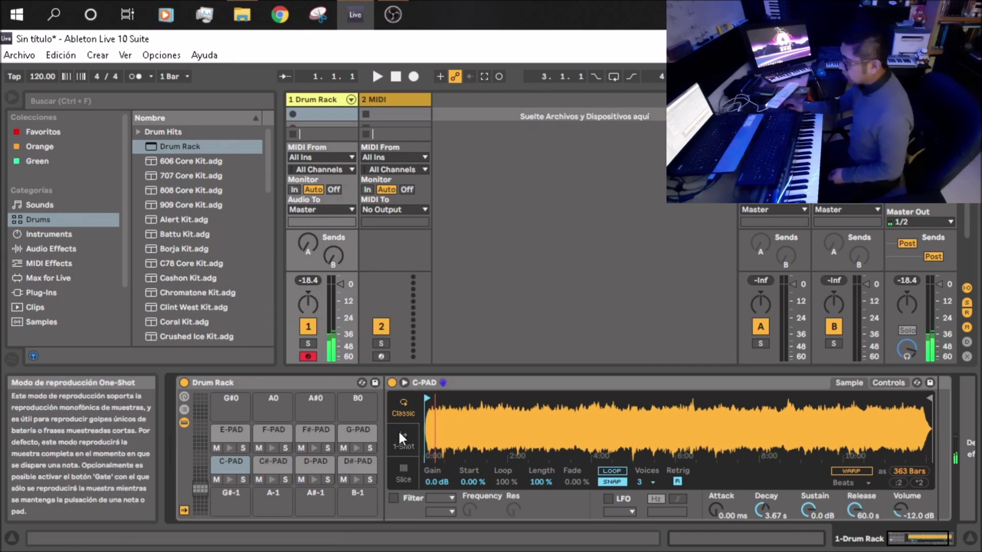
Step: Set the C-PAD sample's decay to 60 s and check its controls and the end of its waveform
left_click(395, 77)
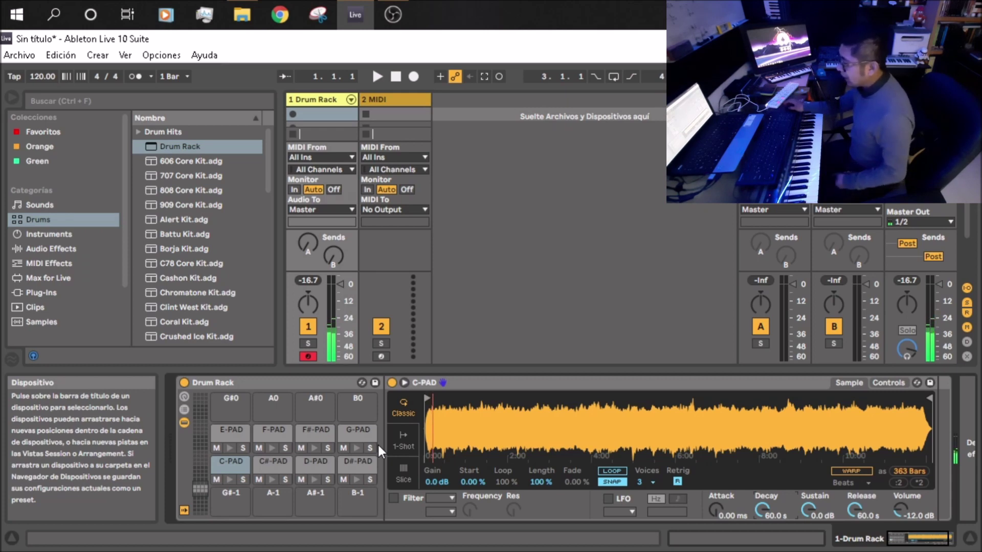
left_click(888, 383)
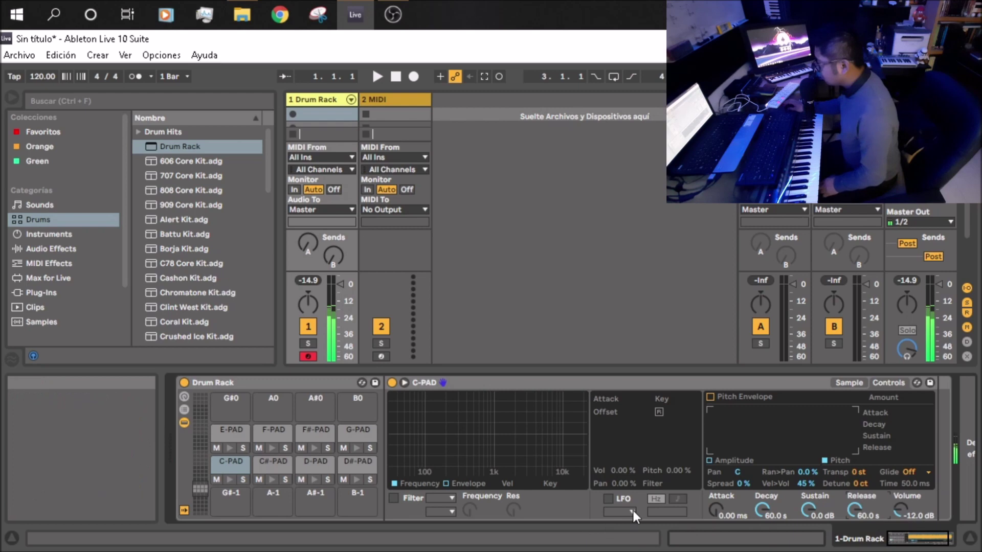
left_click(395, 77)
mouse_move(500, 400)
left_mouse_down()
mouse_move(859, 404)
mouse_move(953, 418)
left_mouse_up()
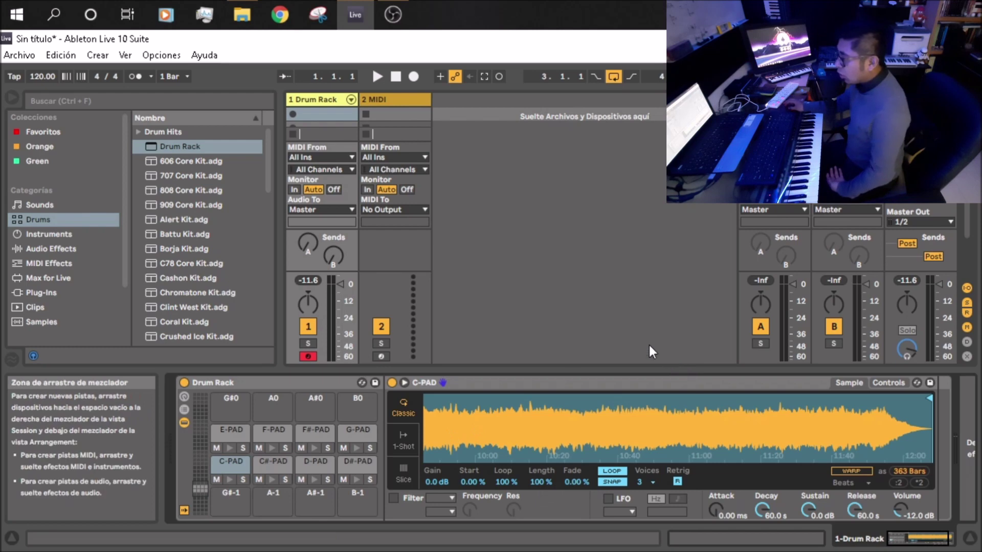
Step: Group the Drum Rack into an Instrument Rack and show the new rack's chain list
left_click(243, 381)
right_click(243, 383)
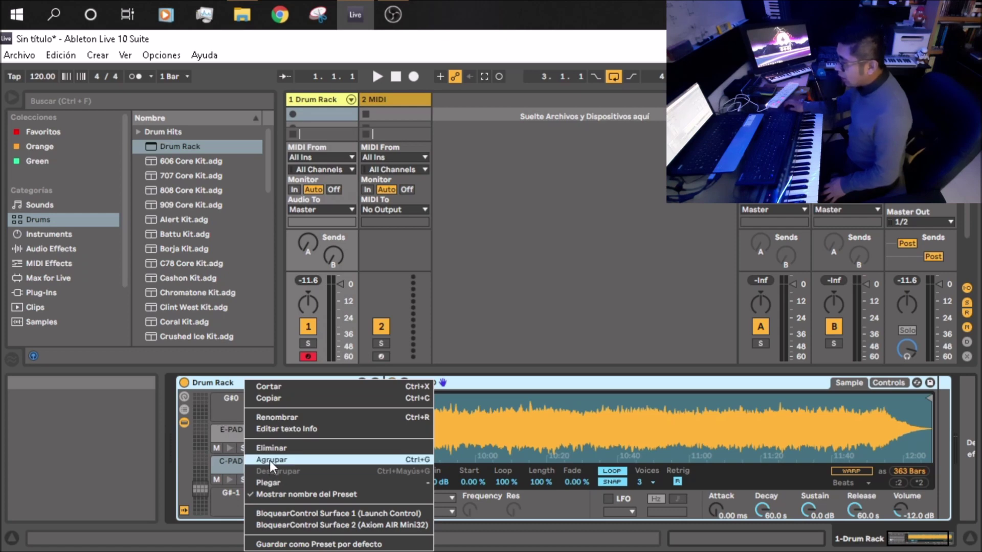
key("Escape")
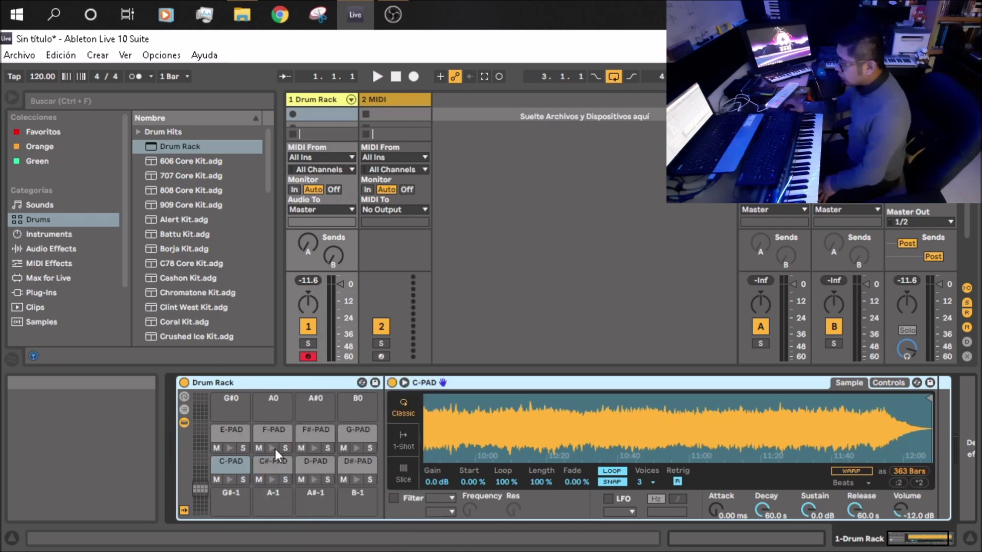
key("ctrl+g")
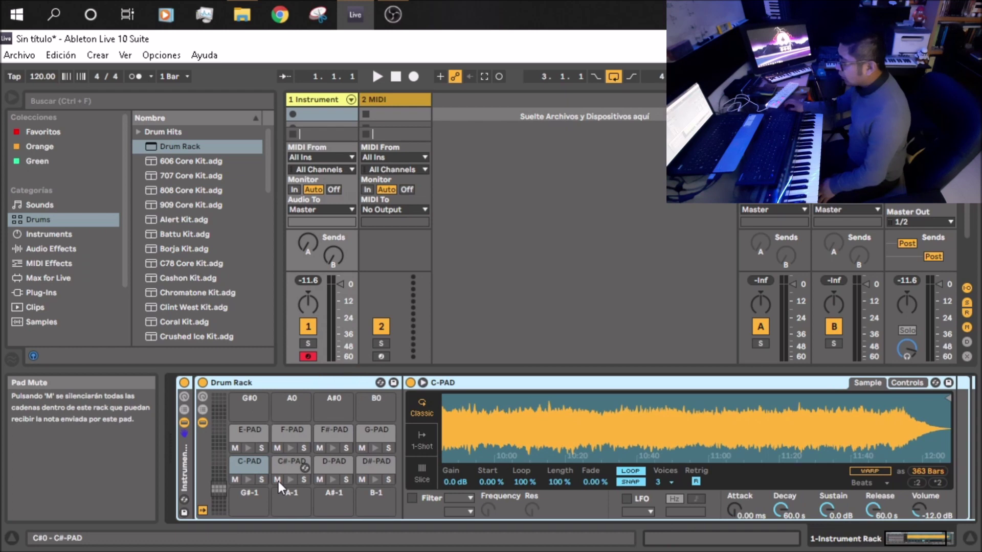
left_click(185, 410)
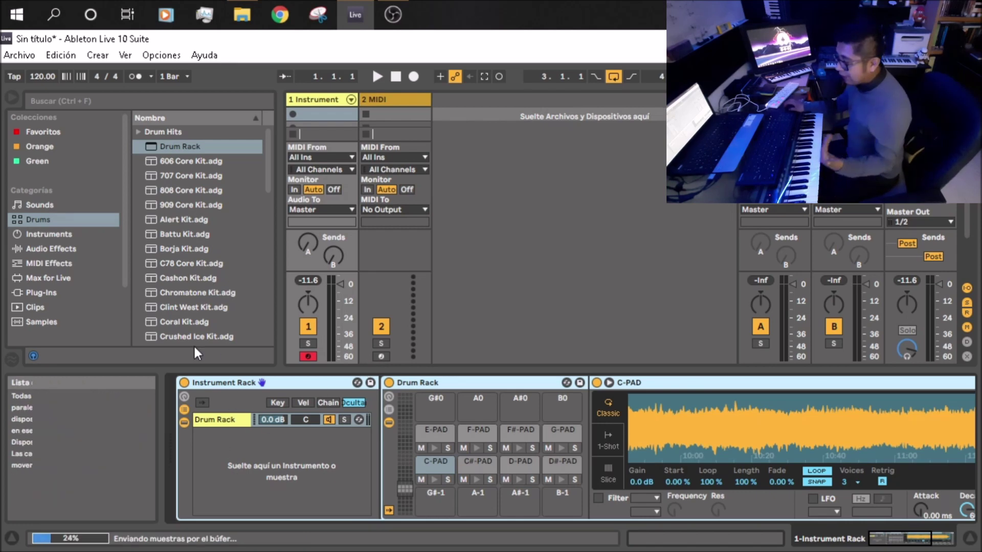
Step: Add the Pianoteq 6 (64-bit) plug-in as a second chain in the Instrument Rack and colour that chain blue
left_click(29, 296)
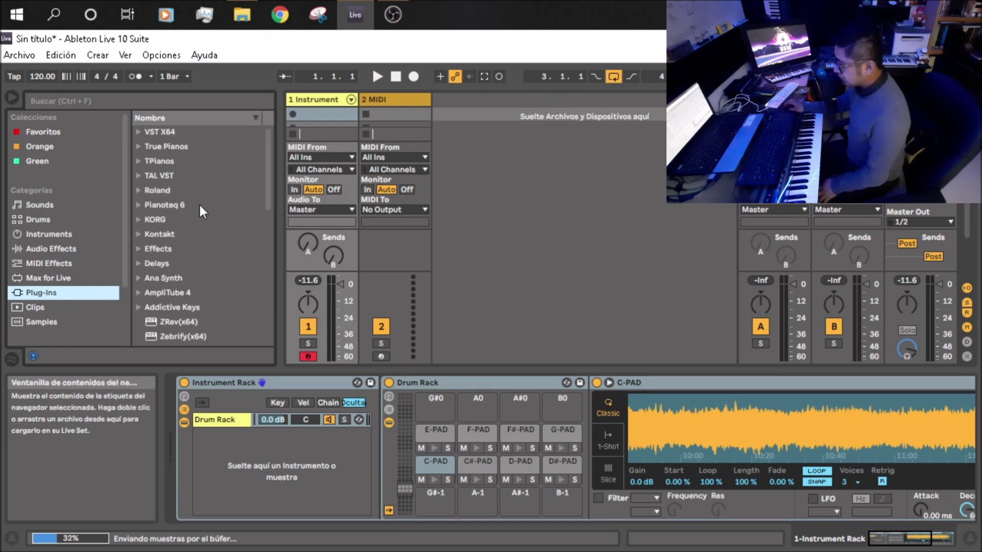
scroll(198, 204, "down", 1)
left_click(139, 174)
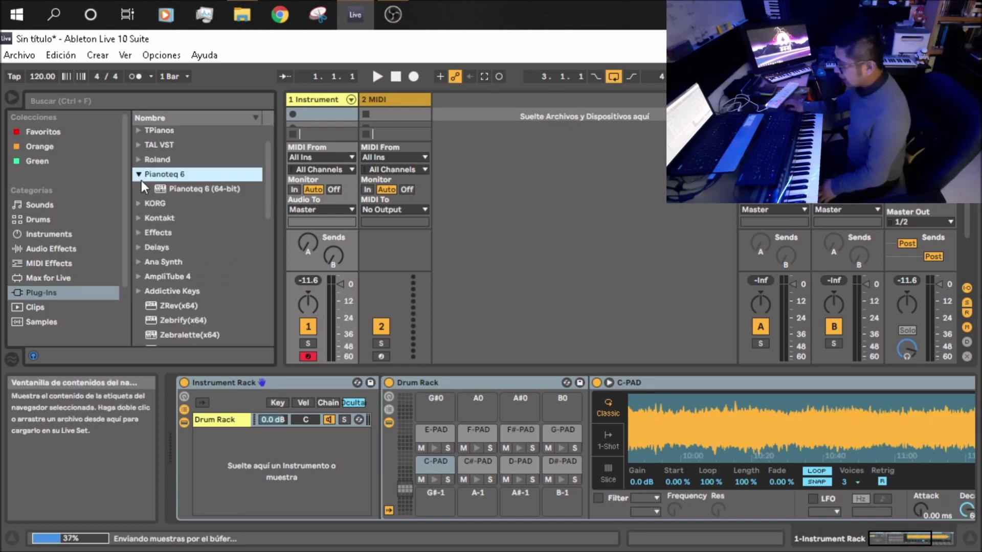
left_click(172, 188)
double_click(169, 191)
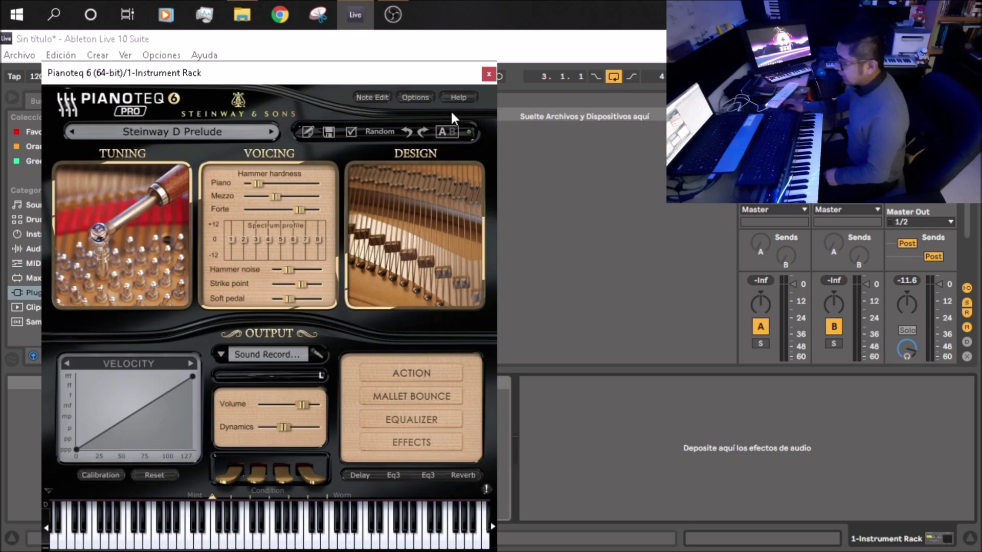
left_click(489, 74)
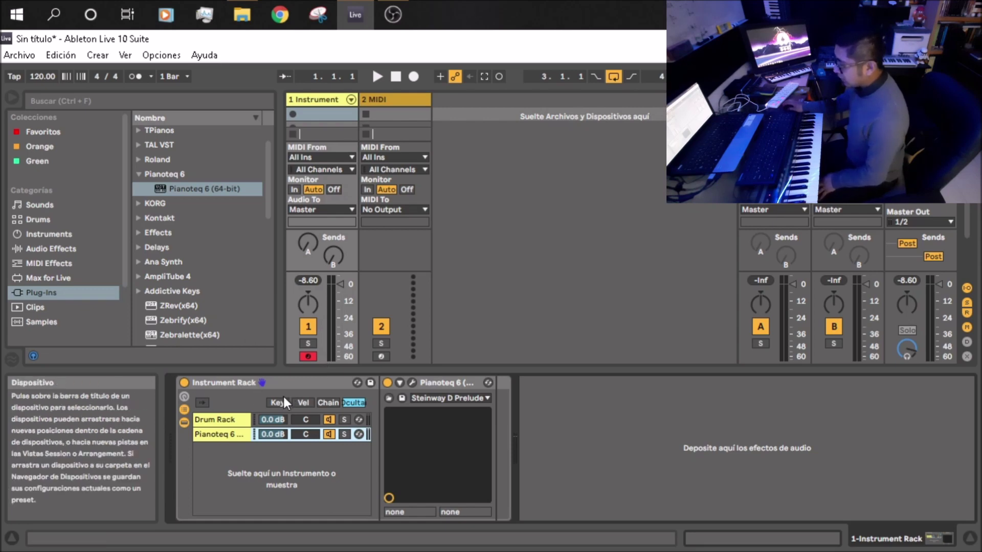
right_click(205, 432)
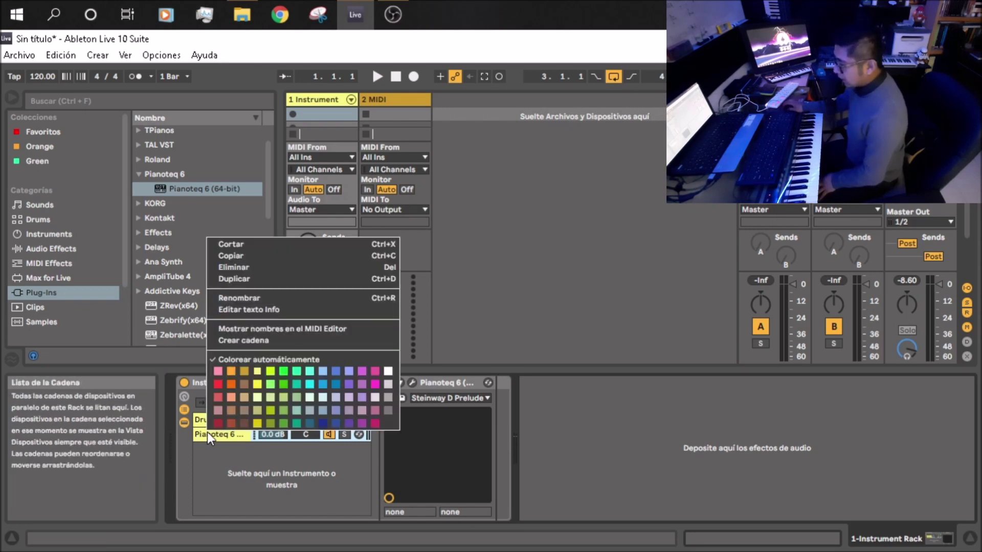
left_click(336, 383)
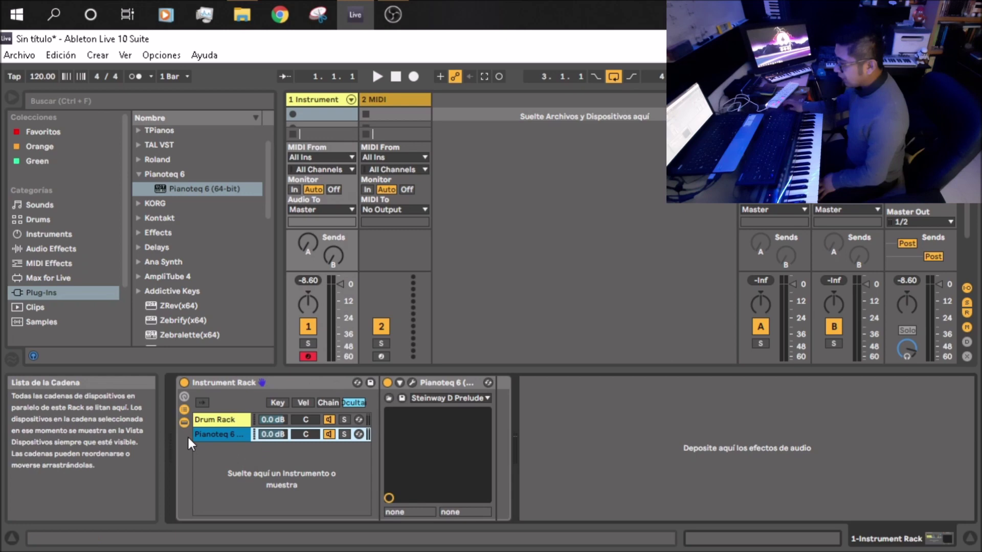
Step: Split the Instrument Rack's key zones so the Drum Rack ends at B0 and Pianoteq 6 starts at C1
left_click(281, 402)
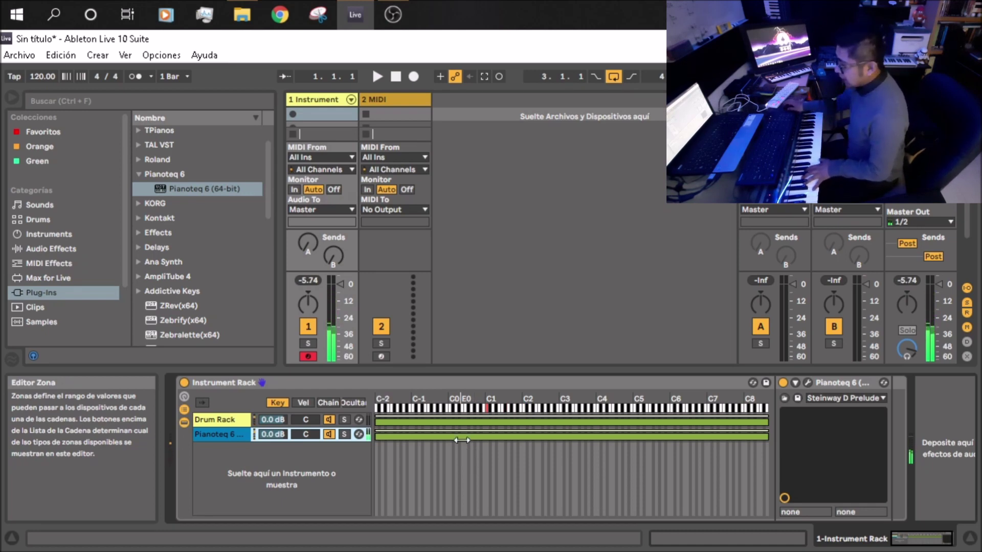
left_click_drag(375, 436, 489, 459)
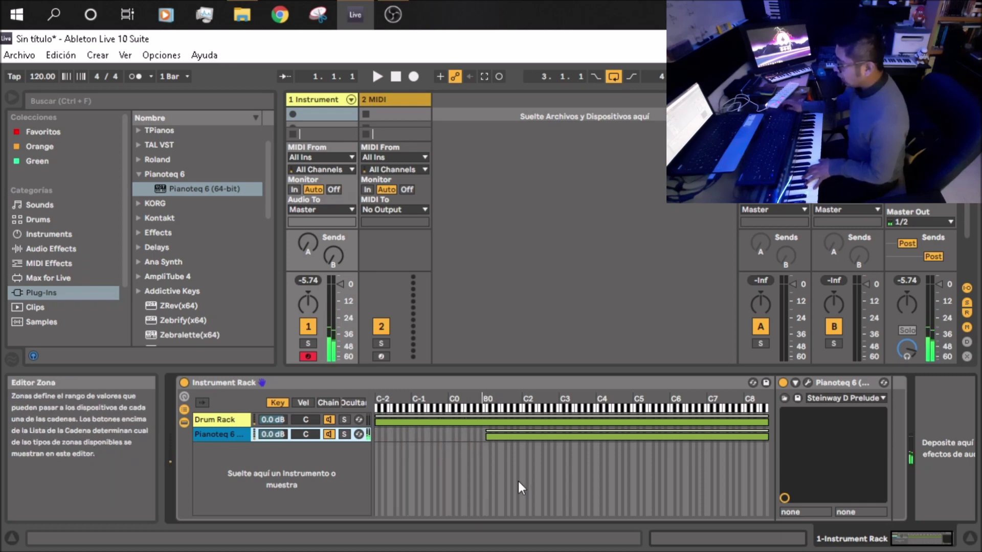
left_click_drag(765, 421, 480, 413)
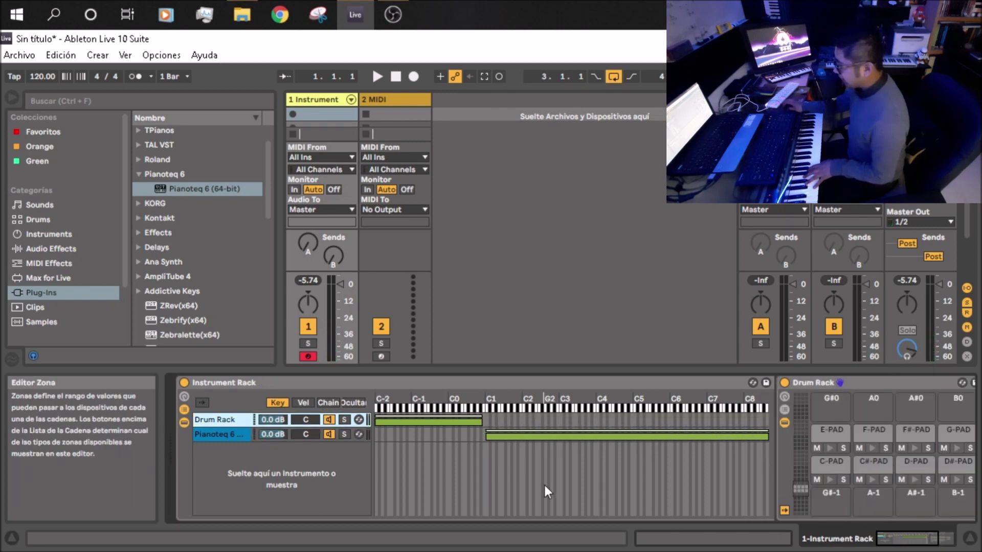
left_click_drag(480, 422, 484, 425)
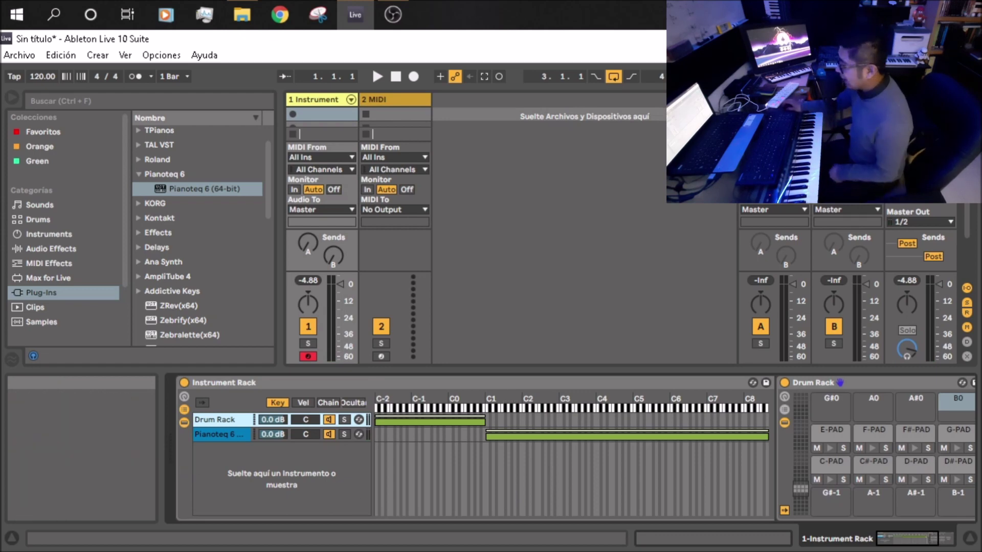
Step: Show the Instrument Rack's macro controls beside its chain list
left_click(900, 537)
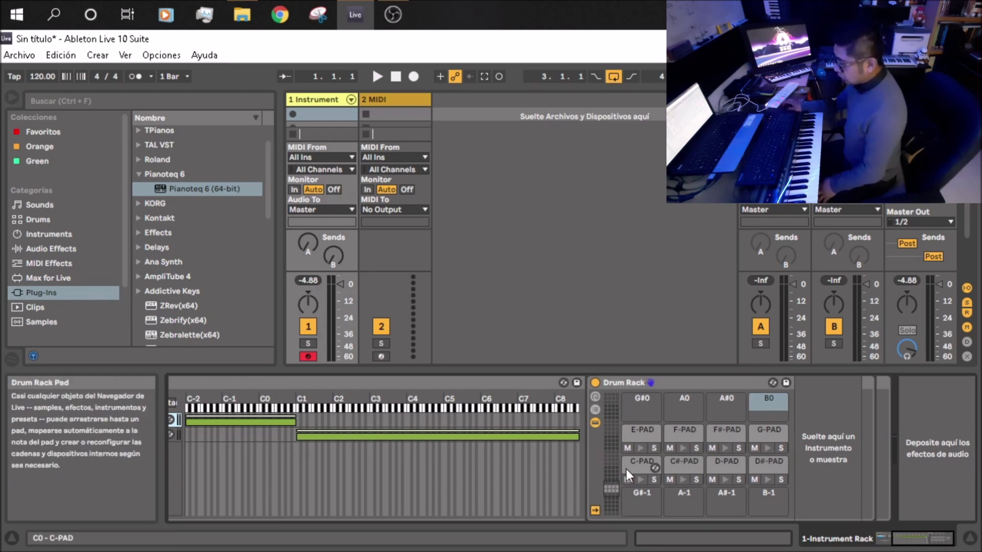
left_click(904, 538)
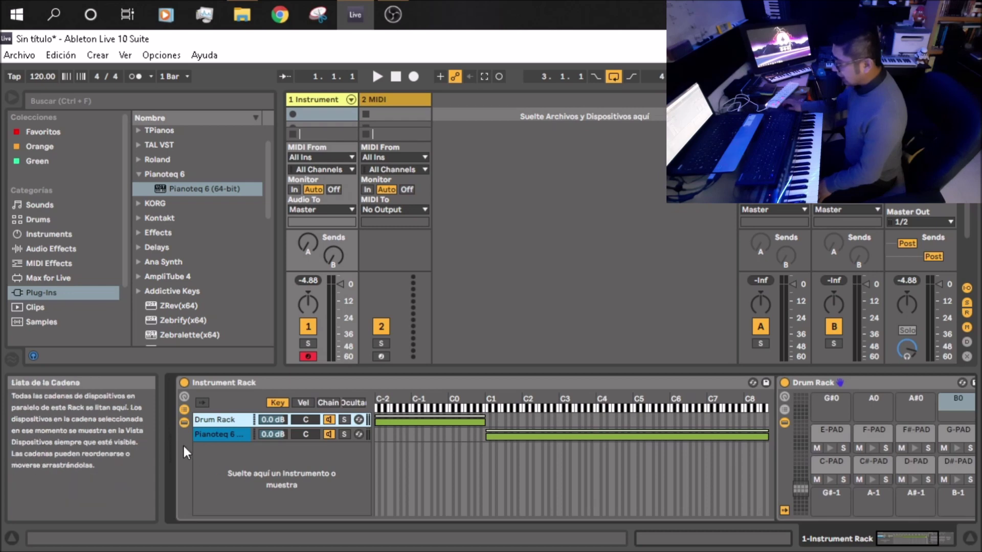
left_click(184, 399)
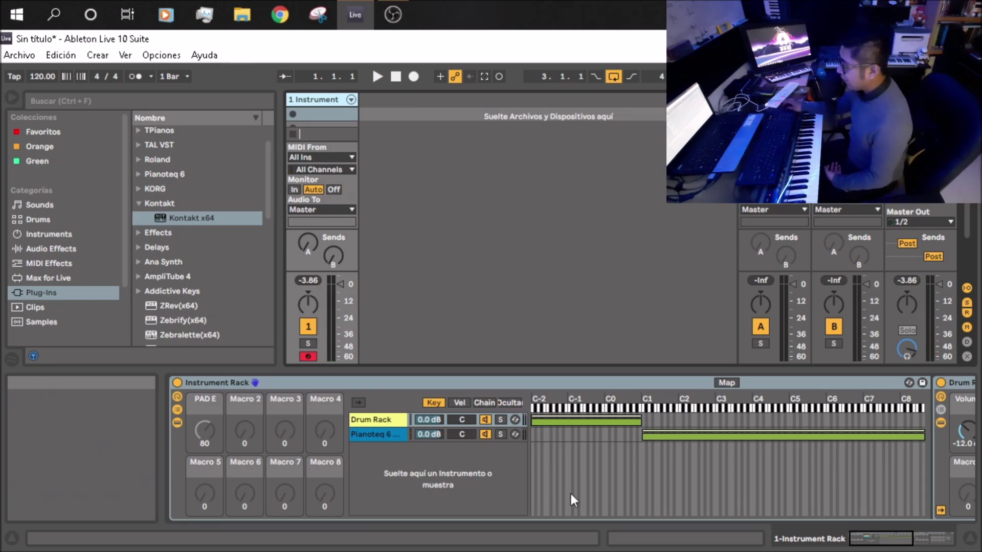
Step: Examine the Drum Rack's macro controls and the samples on its E-PAD and F-PAD pads
left_click(376, 419)
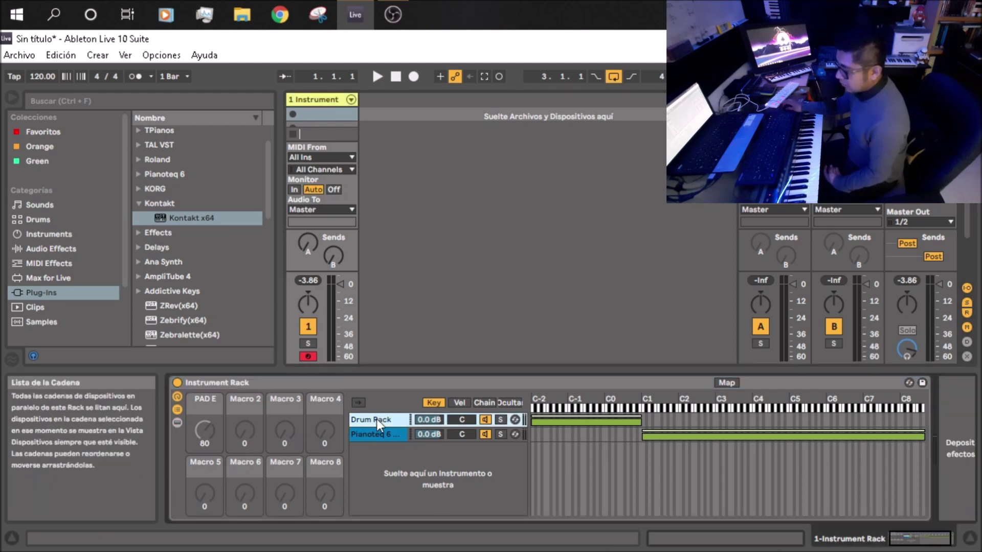
left_click(939, 536)
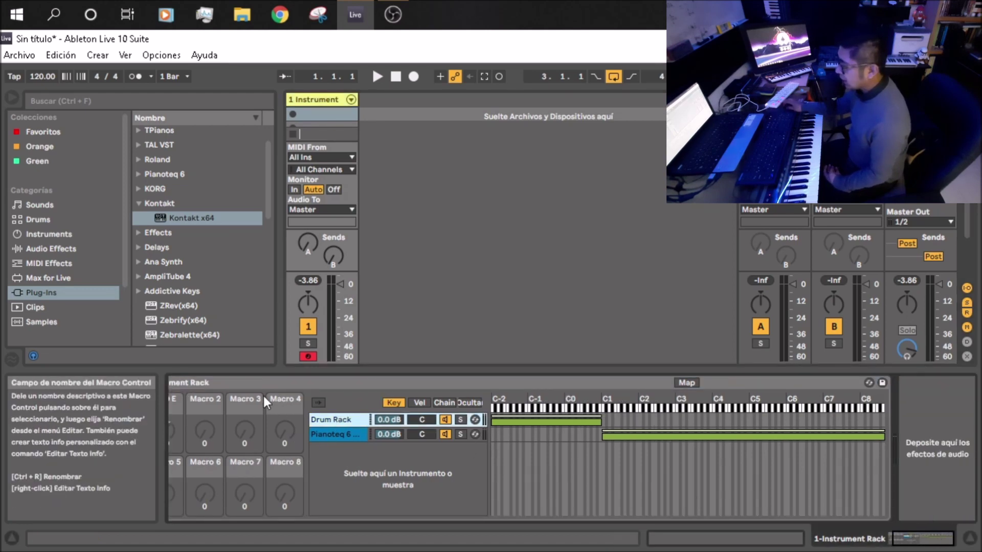
left_click(321, 419)
left_click(889, 531)
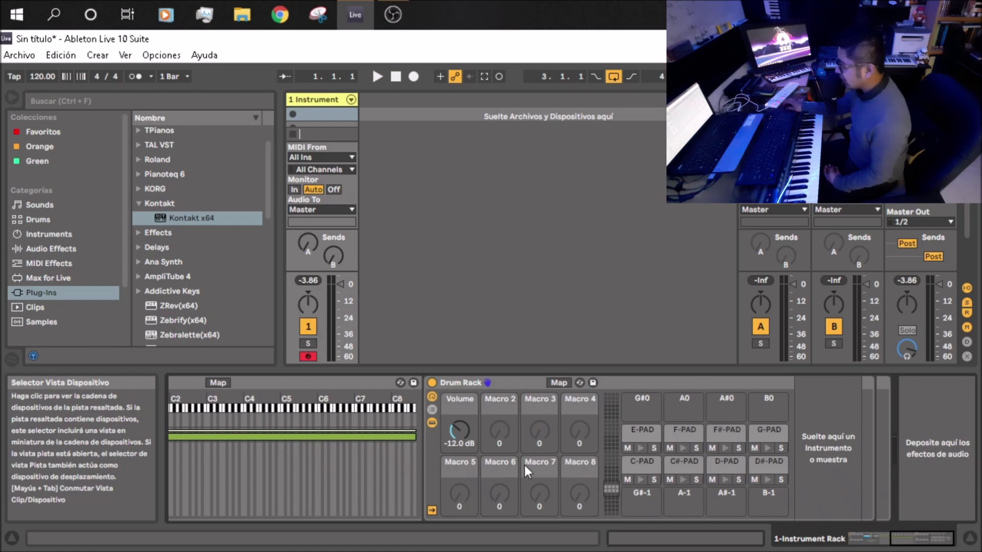
right_click(646, 430)
left_click(641, 431)
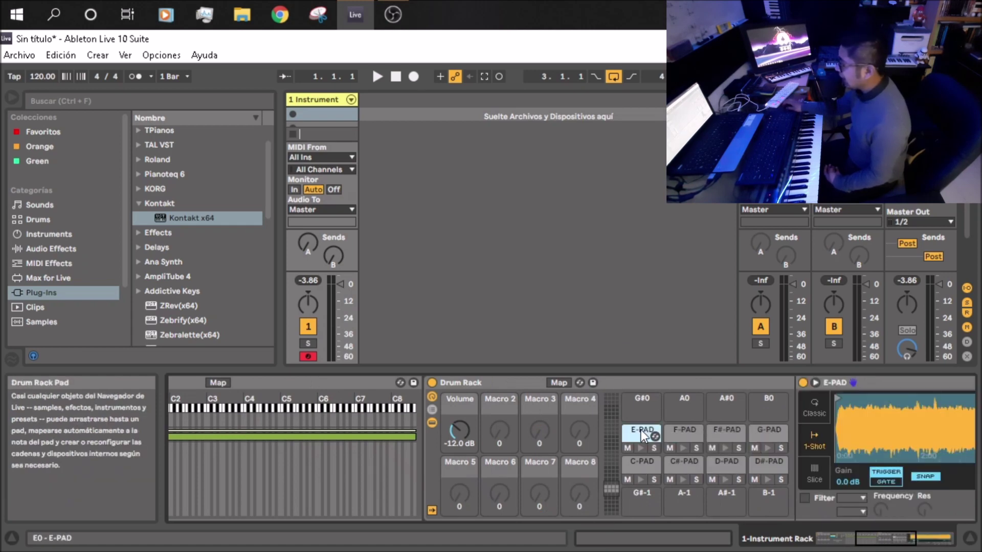
left_click(682, 432)
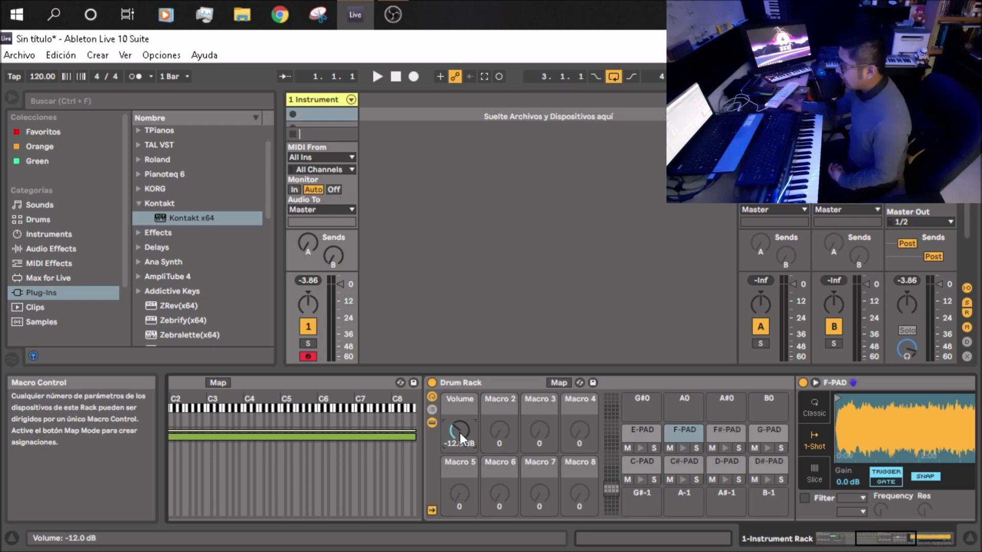
left_click_drag(885, 532, 907, 531)
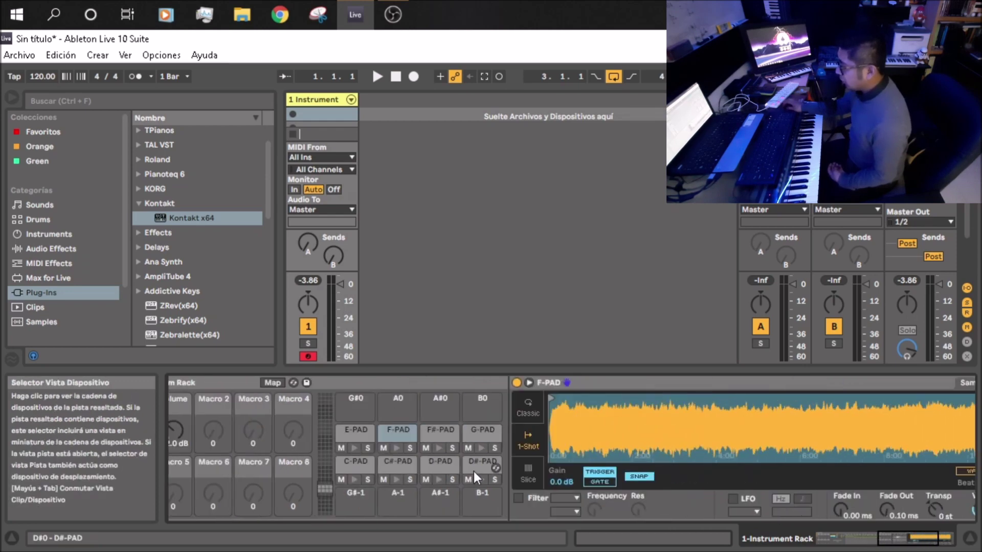
Step: Try mapping the D-PAD sample's volume to Macro 3 of the Drum Rack, and remove that mapping
left_click(430, 464)
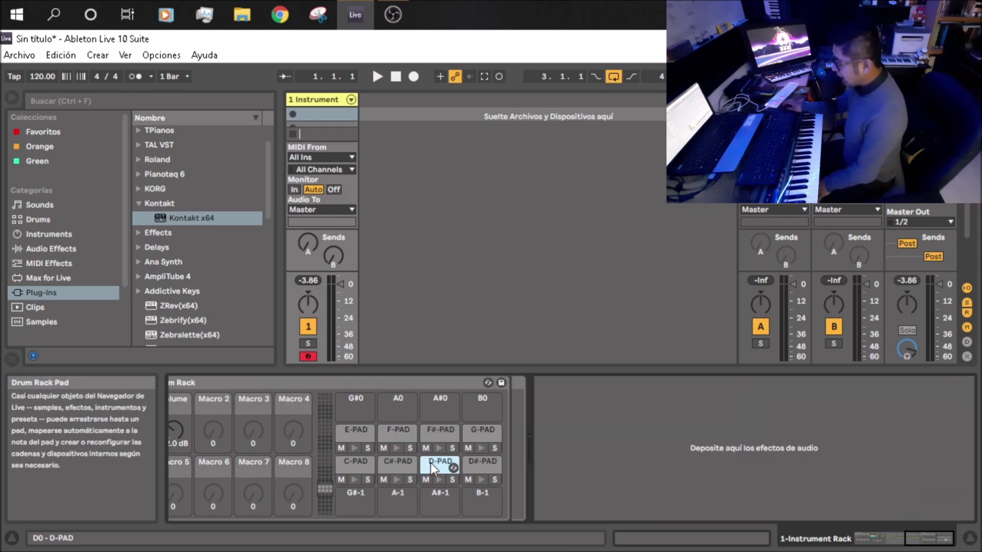
left_click(921, 545)
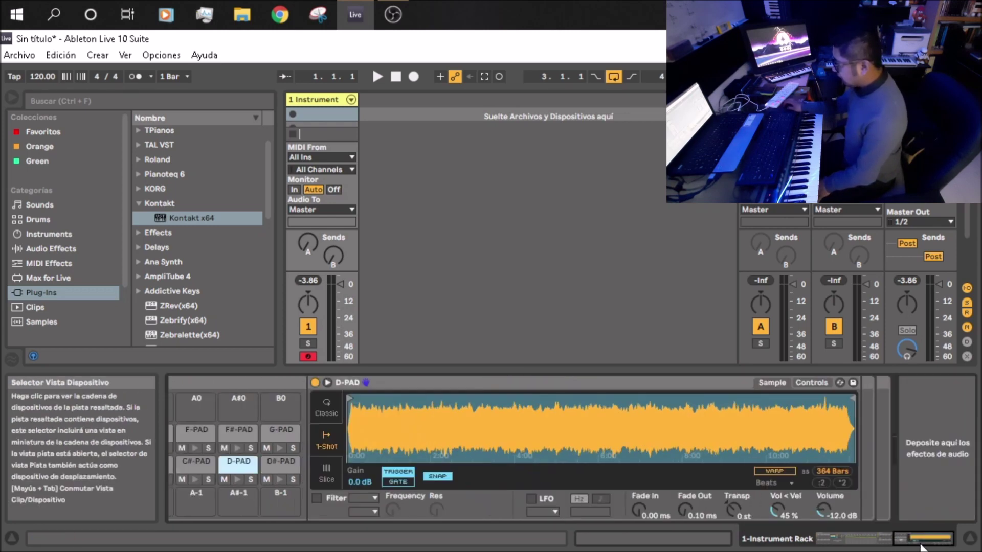
right_click(828, 508)
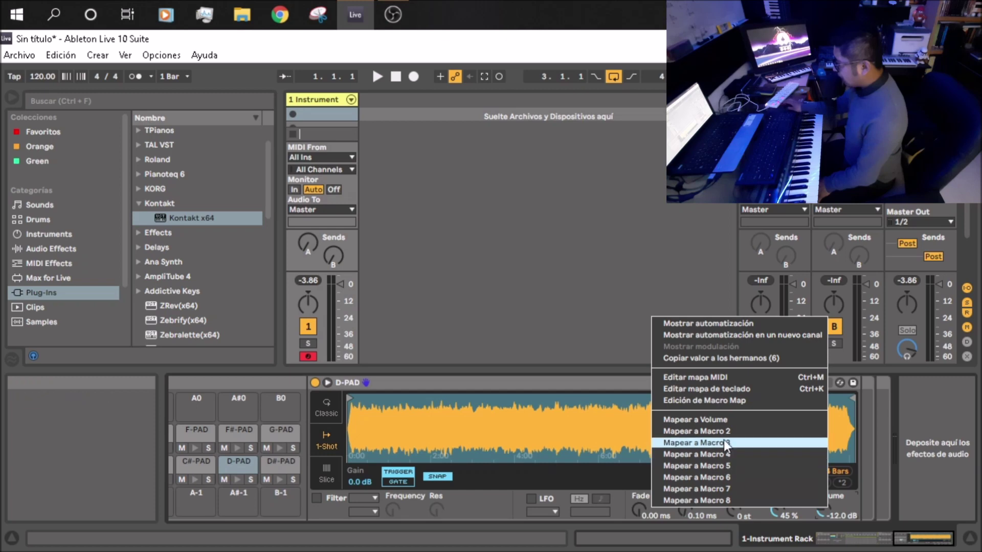
left_click(723, 443)
right_click(818, 509)
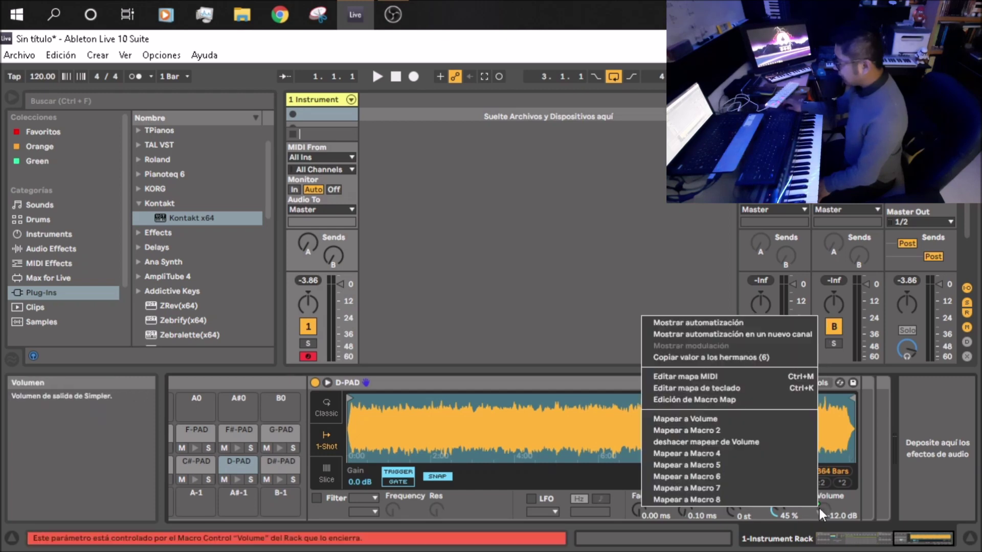
left_click(747, 443)
Step: Colour the Drum Rack's Volume macro orange and Macro 3 turquoise, with Volume set to -2.55 dB
left_click(909, 538)
left_click(839, 539)
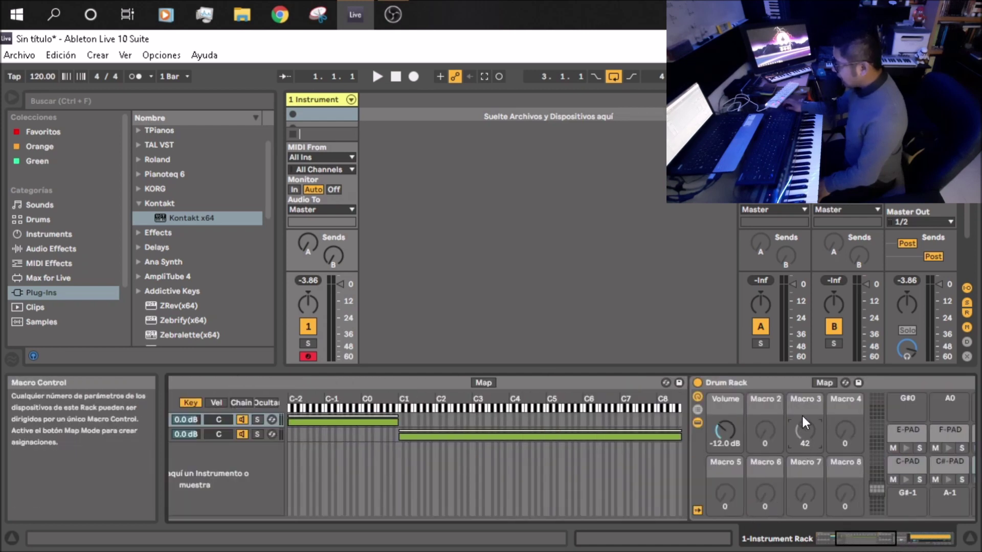
right_click(801, 398)
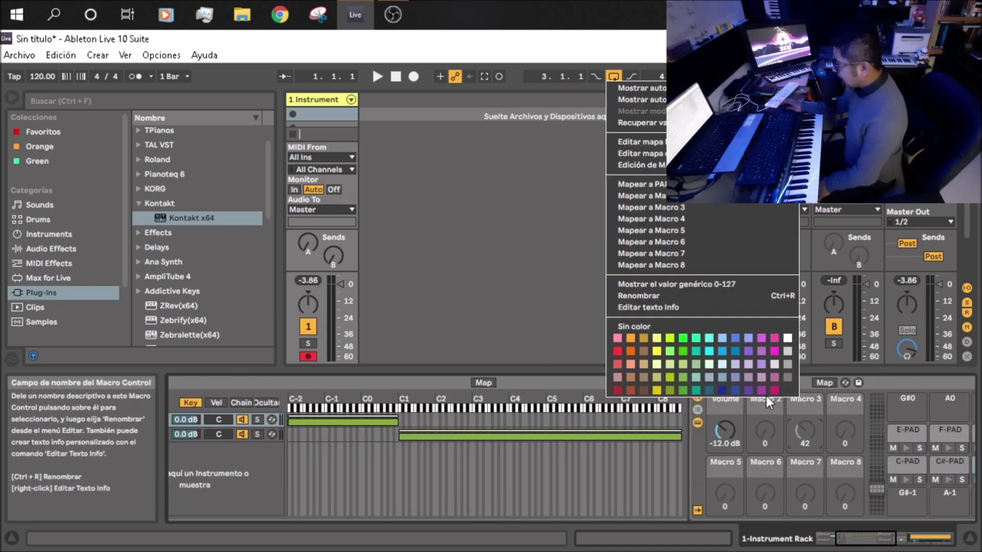
left_click(697, 370)
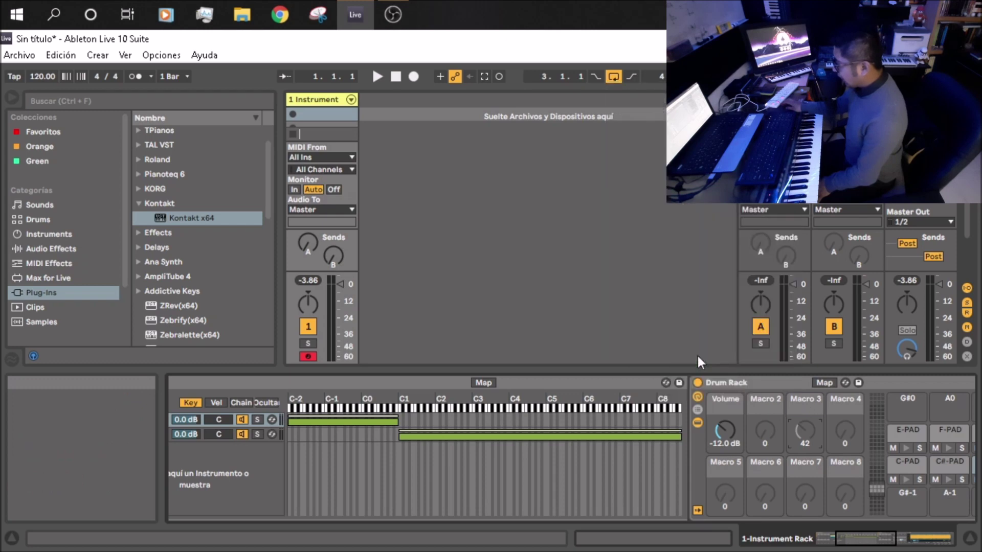
right_click(725, 406)
left_click(749, 350)
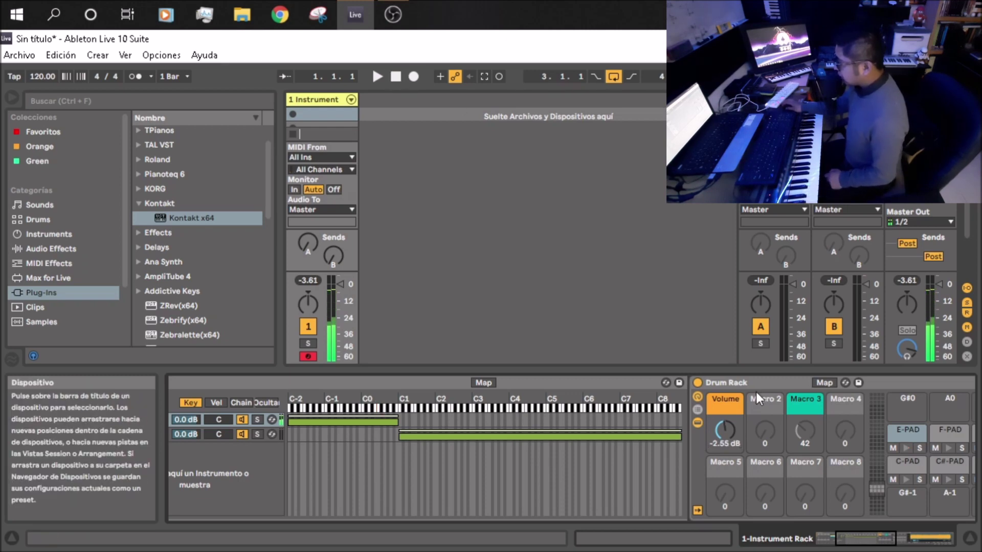
left_click_drag(890, 539, 915, 541)
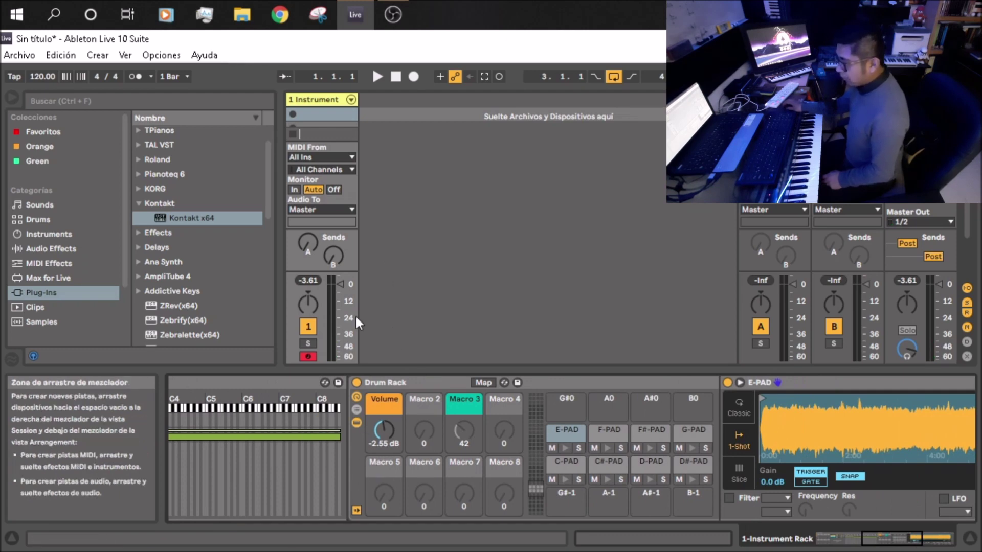
Step: Rename the Drum Rack's orange Volume macro "PAD E" and its turquoise Macro 3 "PAD D"
right_click(394, 401)
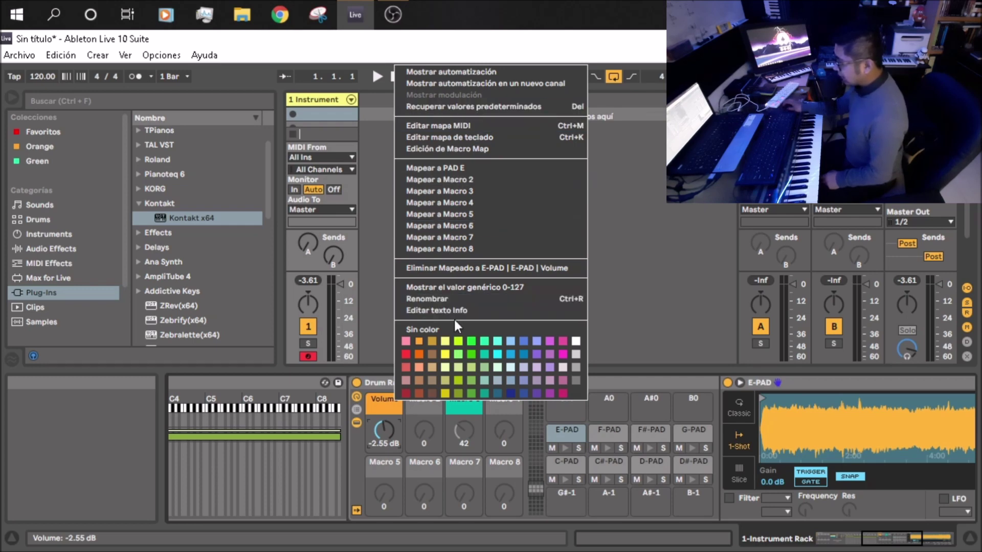
left_click(455, 299)
type("PAD E")
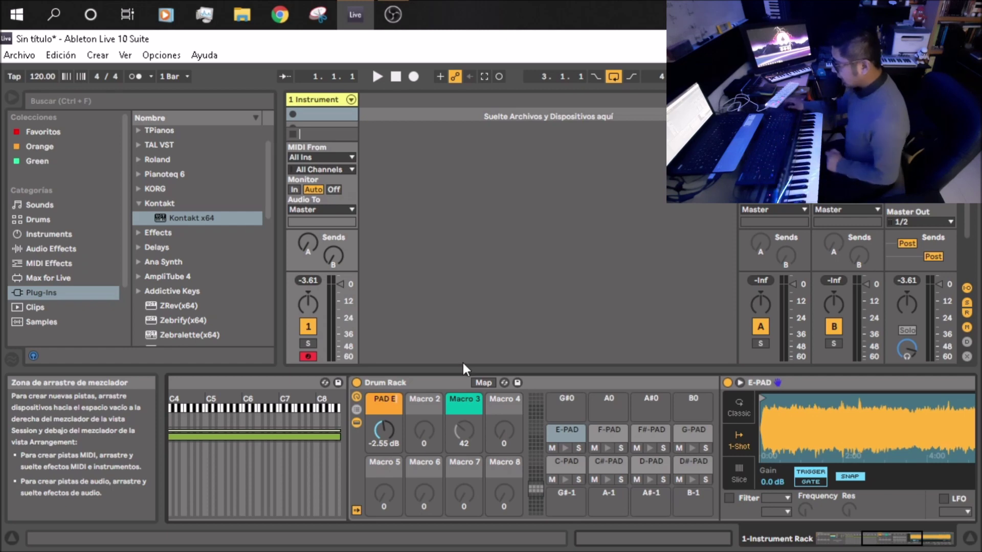
right_click(474, 402)
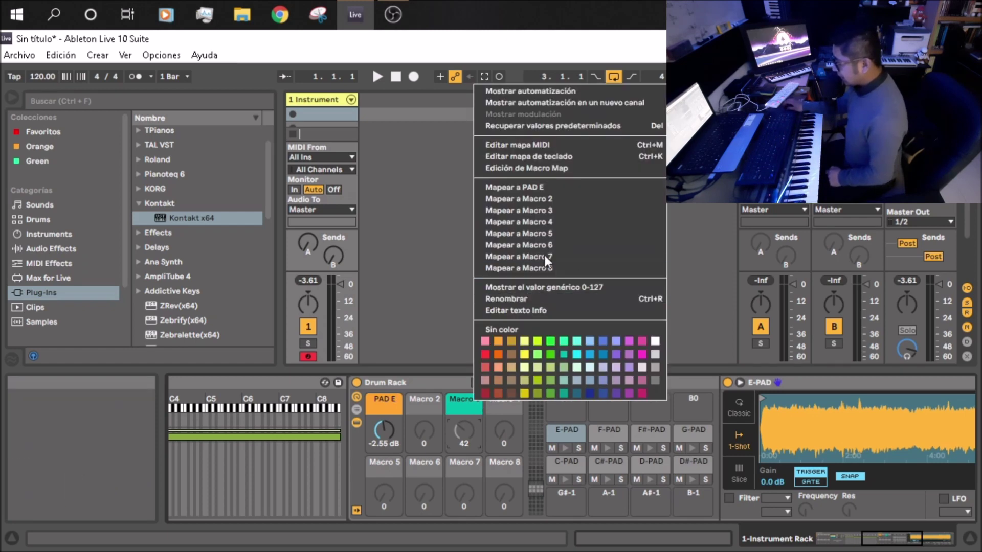
left_click(532, 299)
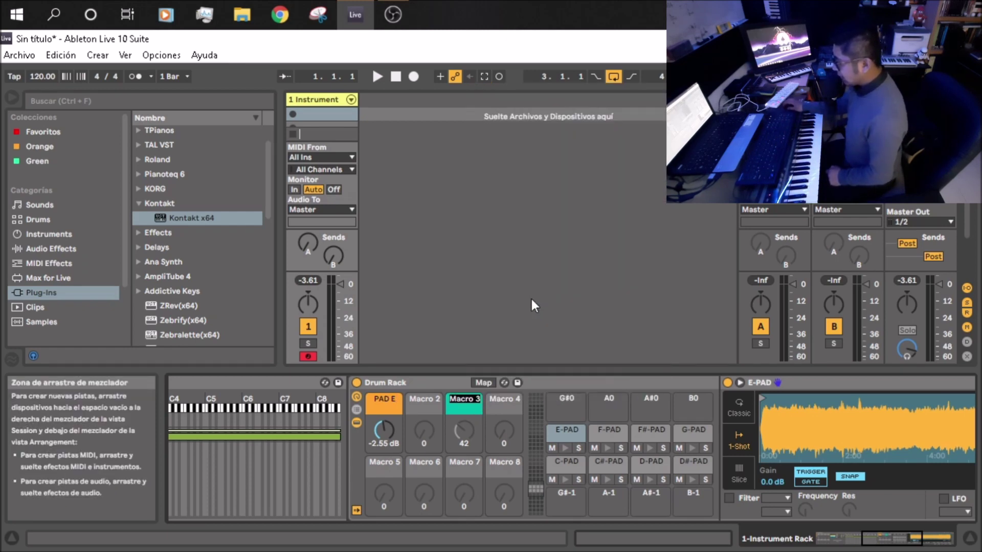
type("PAD D")
key("Return")
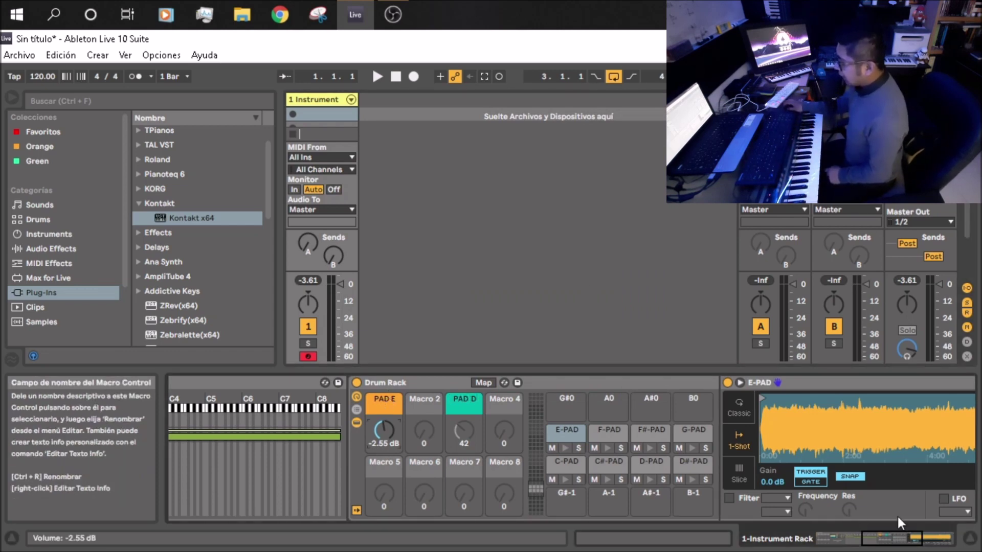
Step: MIDI-map the Drum Rack's PAD E macro to CC 16 on channel 1, with the mapping's maximum set to 0 dB
left_click(904, 546)
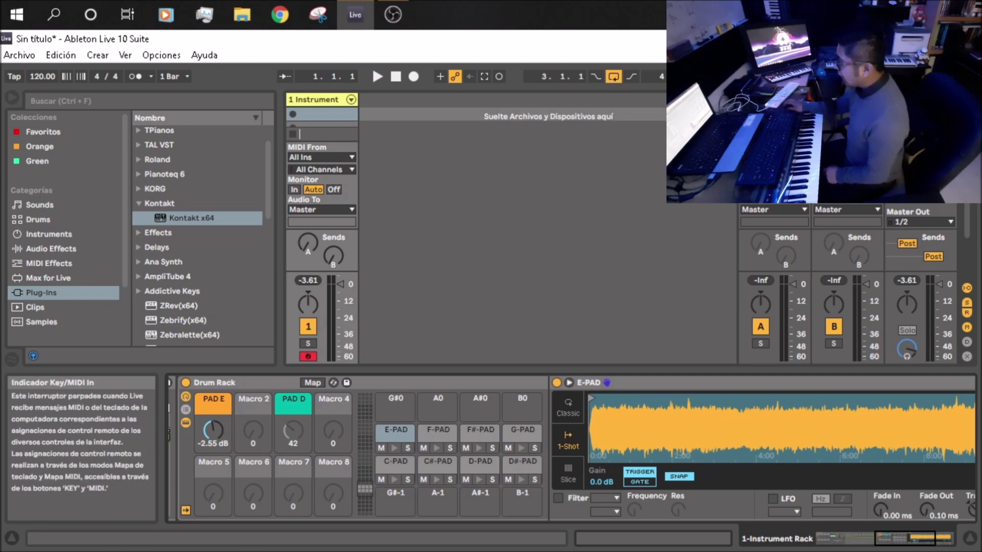
left_click(968, 76)
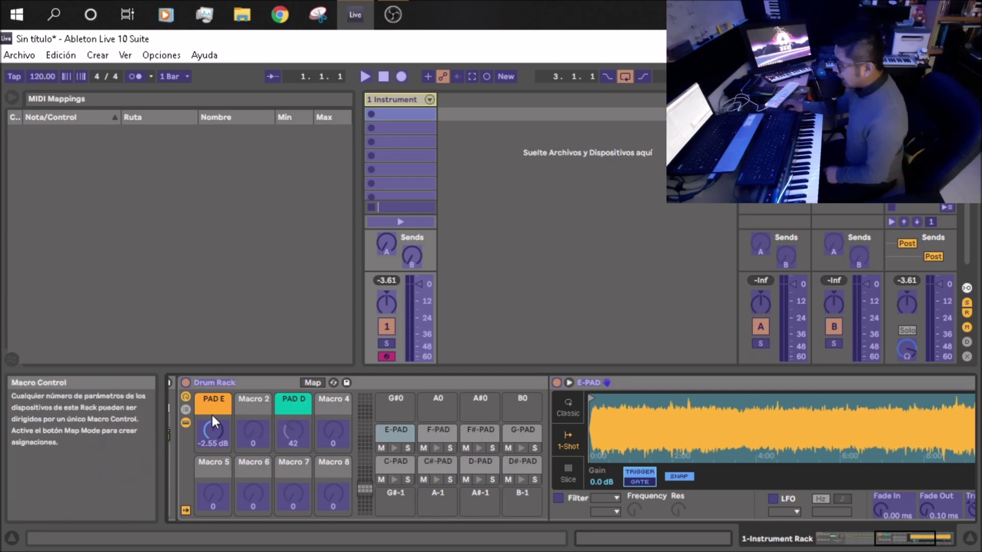
left_click(215, 433)
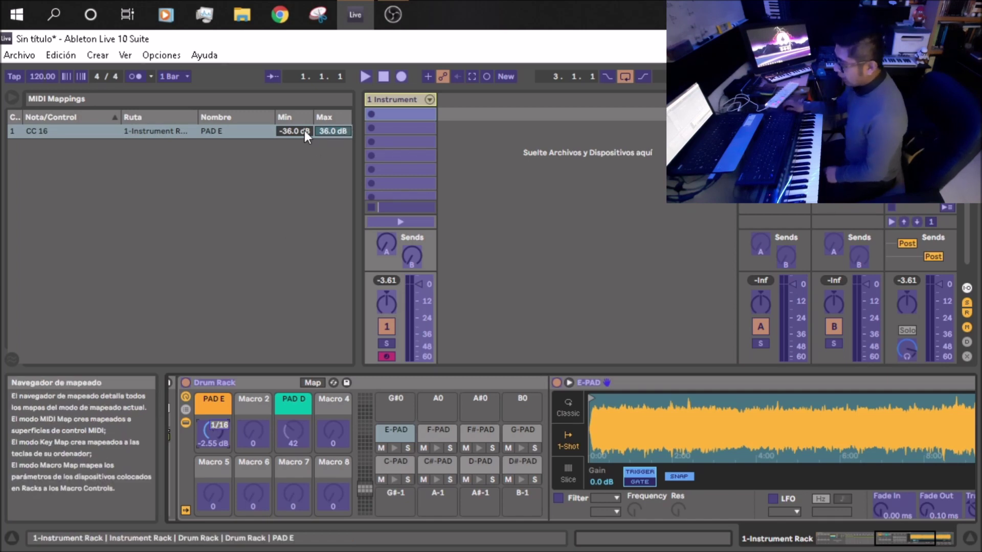
left_click(327, 131)
type("0")
key("Return")
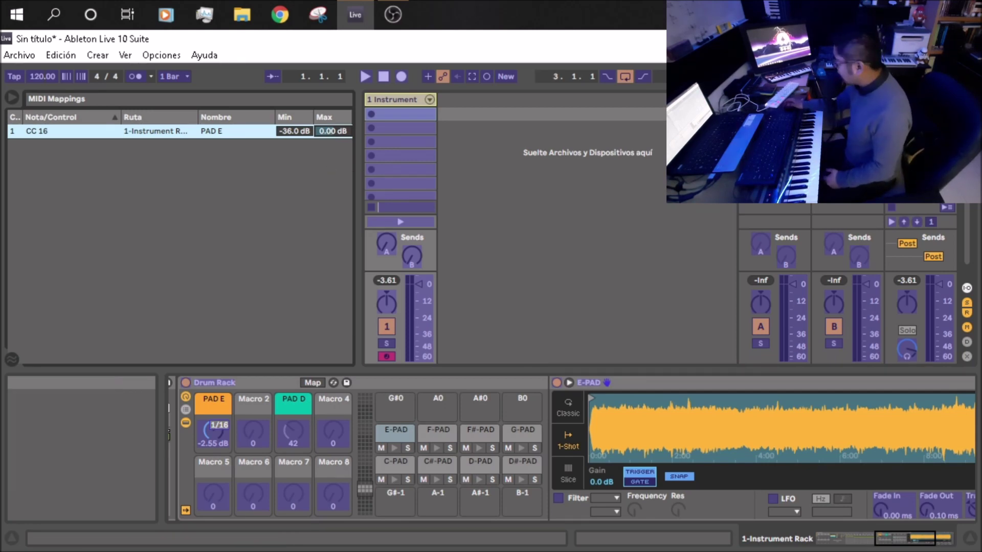
key("ctrl+m")
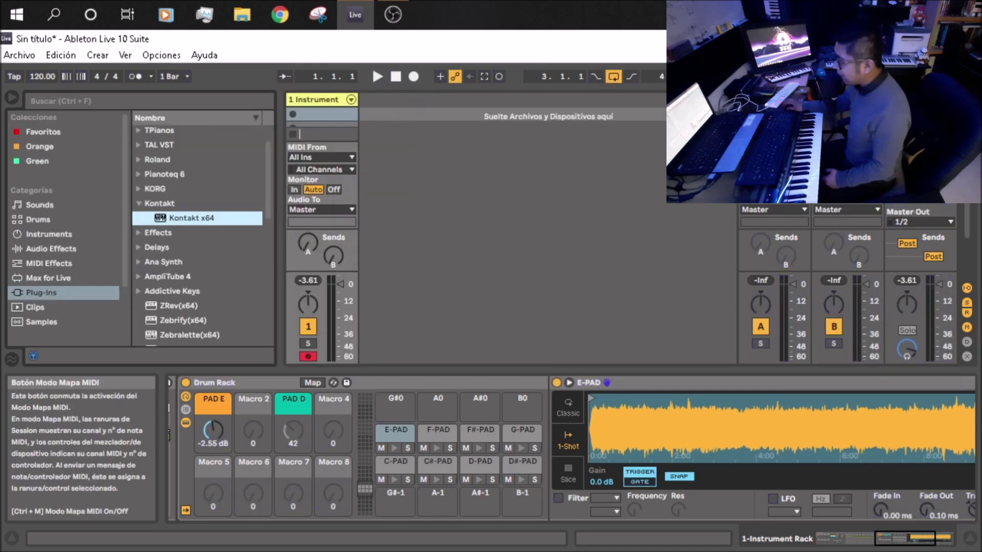
key("ctrl+m")
key("ctrl+m")
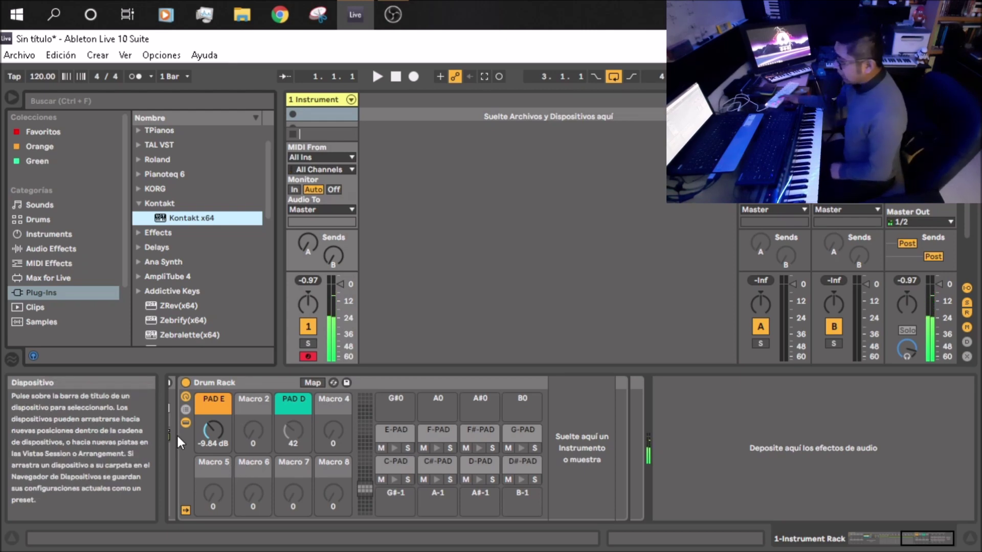
Step: Show the Instrument Rack's macros and key zones, and collapse the Kontakt folder in the plug-in browser
left_click(927, 547)
left_click_drag(927, 546, 847, 546)
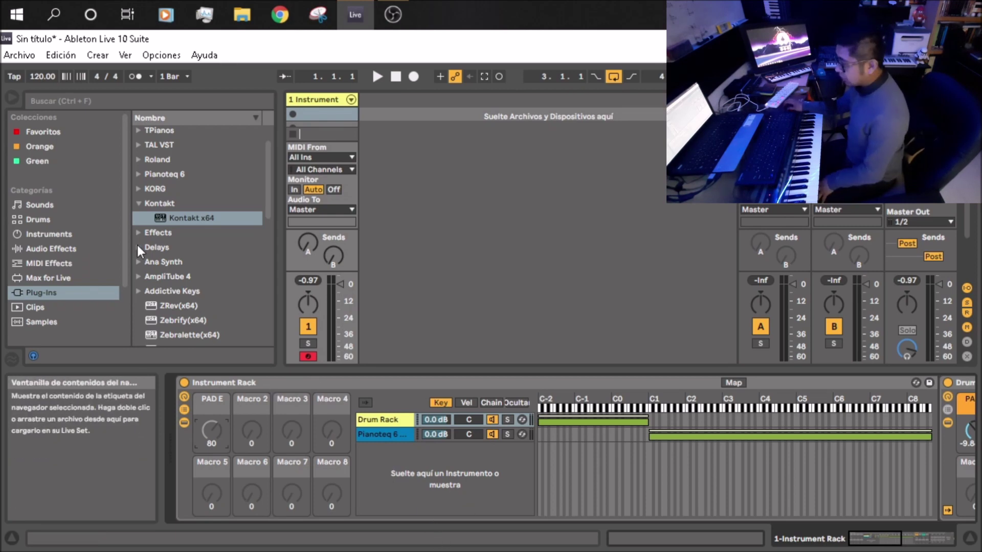
left_click(138, 205)
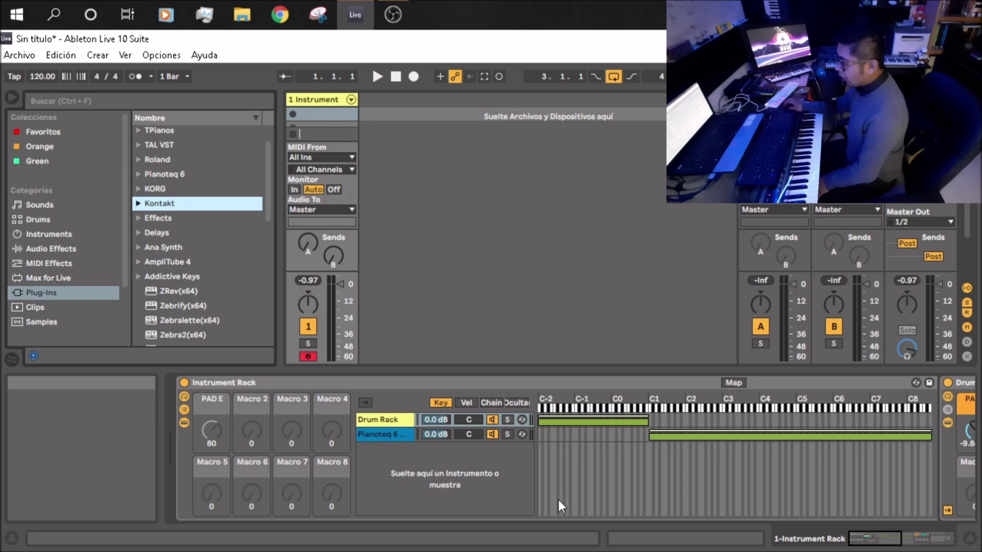